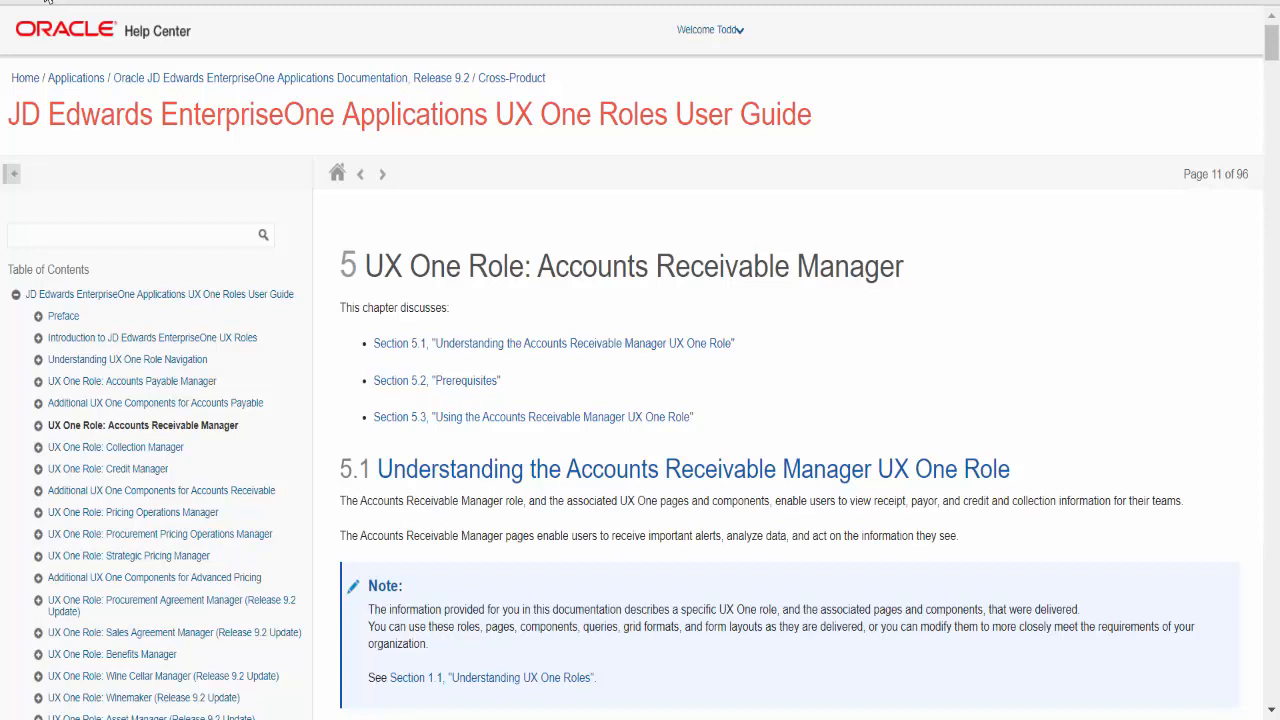
Hide the table of contents and read the Accounts Receivable Manager chapter through to the Figure 5-1 page illustration
click(15, 177)
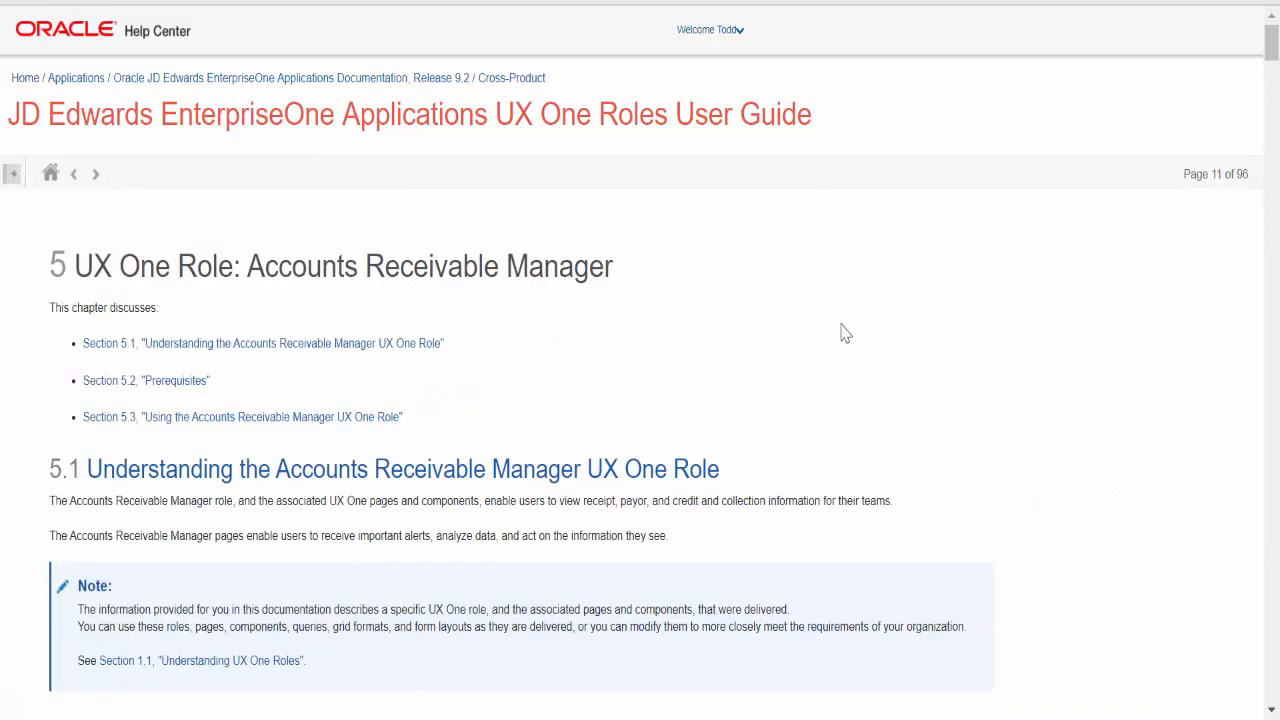
scroll(850, 318, down, 3)
scroll(850, 320, down, 3)
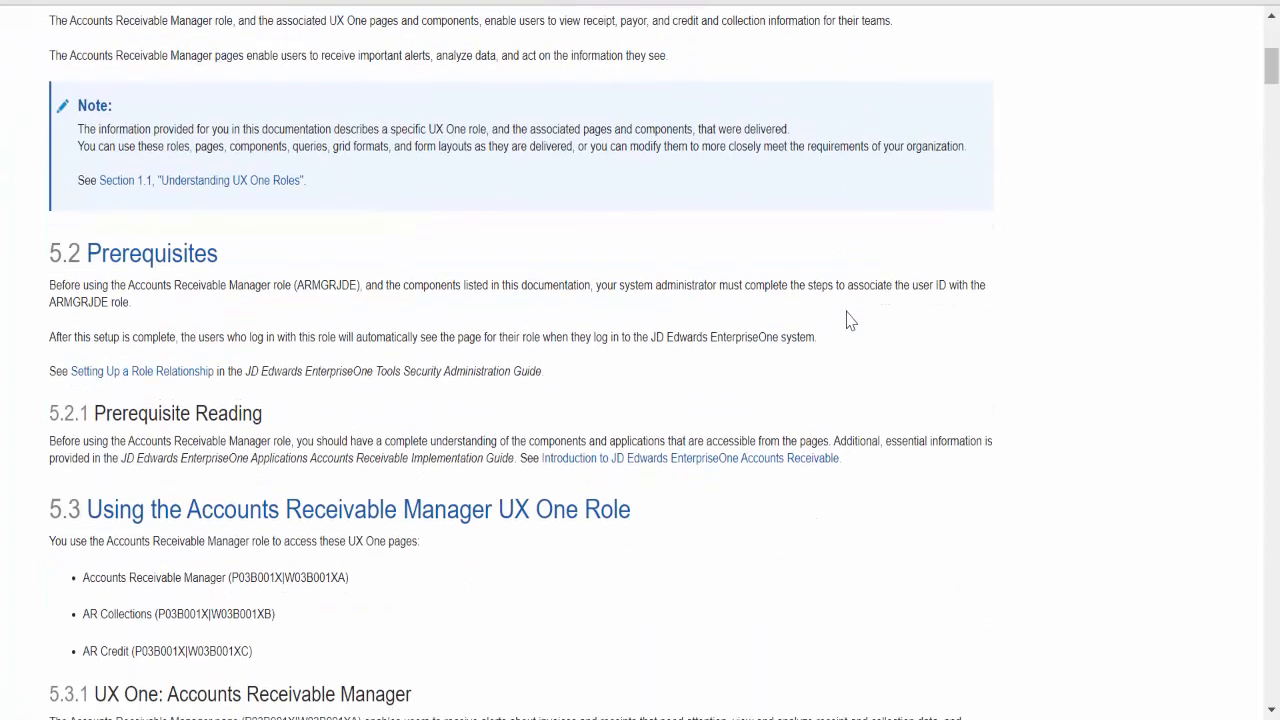
scroll(850, 320, down, 4)
scroll(850, 320, down, 1)
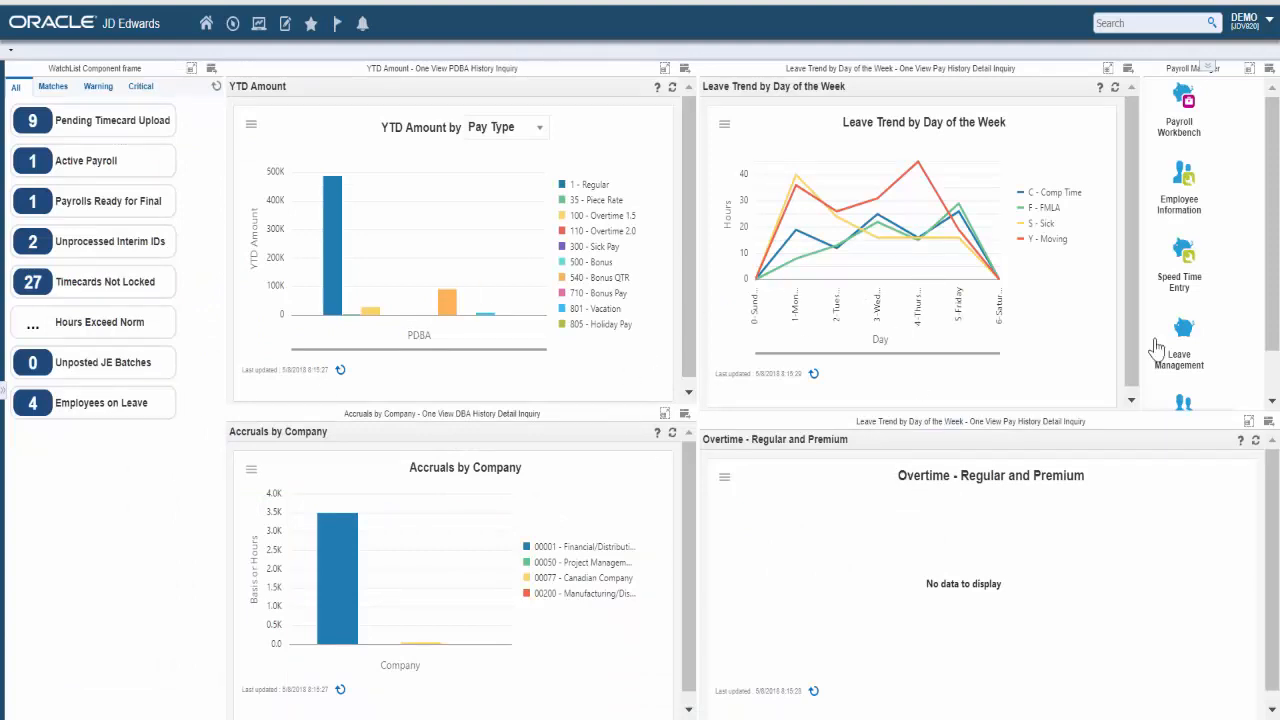
mouse_move(147, 369)
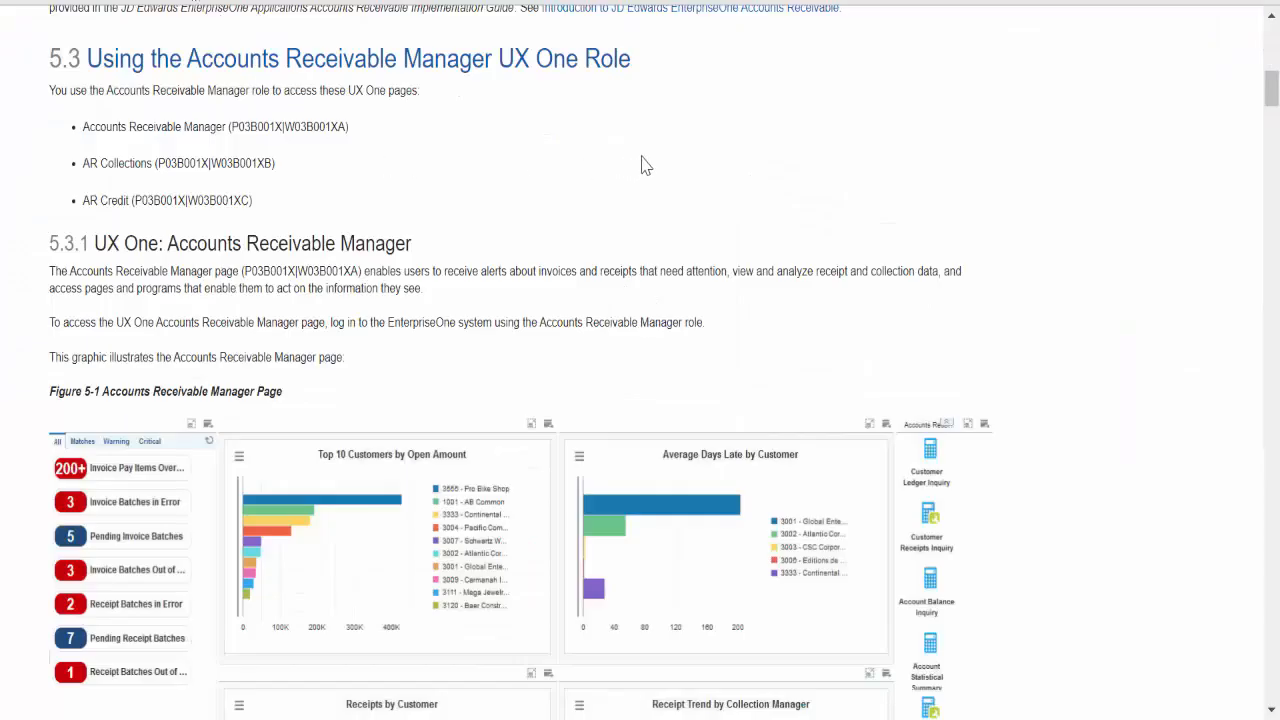
scroll(646, 163, down, 2)
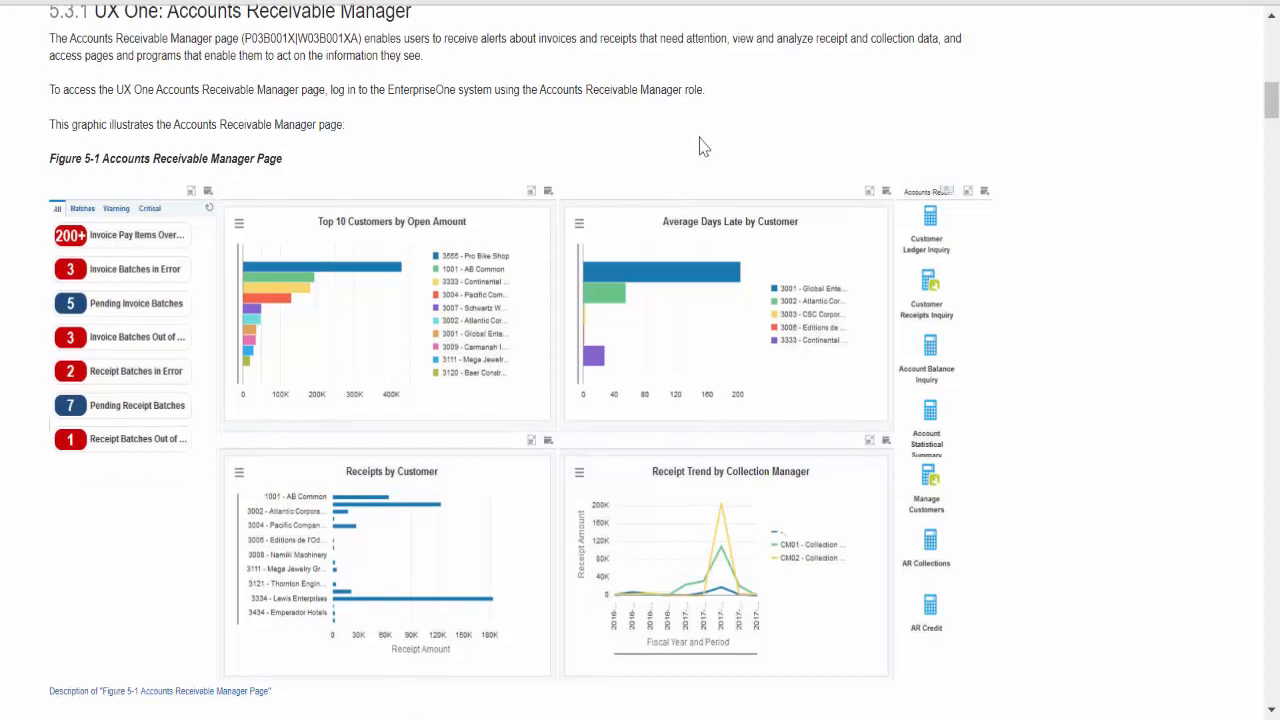
scroll(829, 168, down, 1)
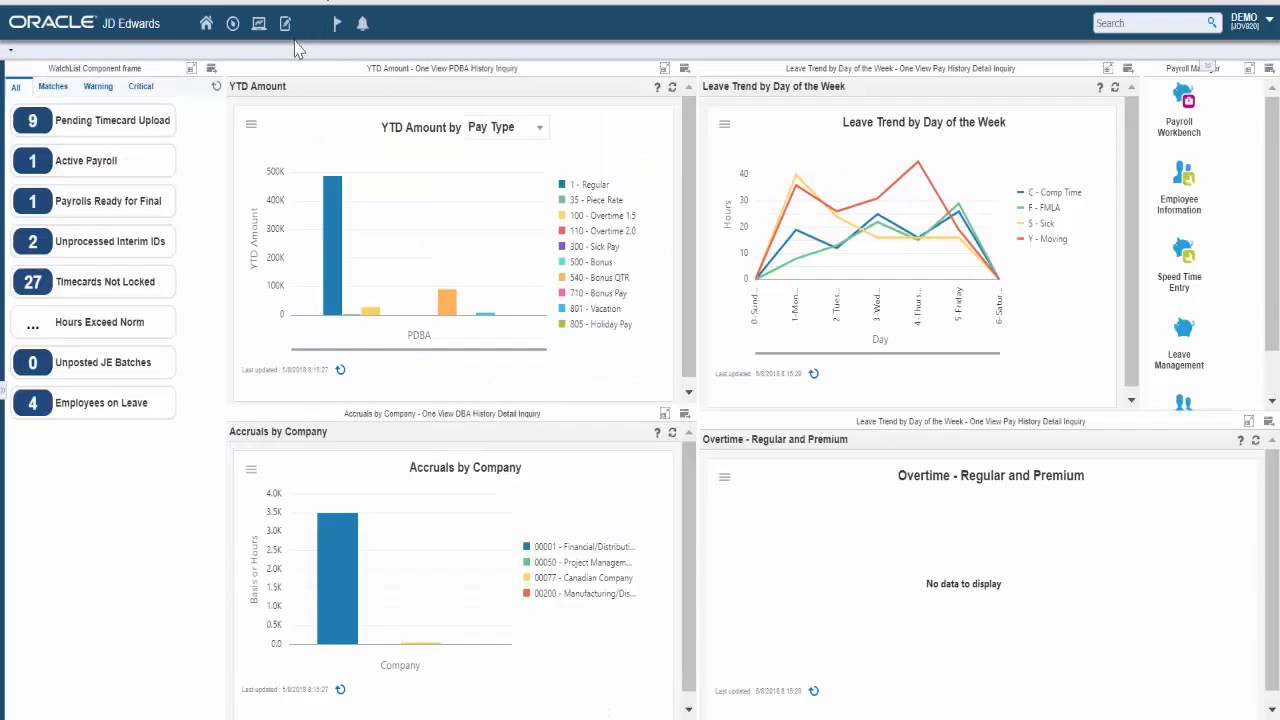
In JD Edwards, browse the EnterpriseOne Menus to the tasks under Financials, Accounts Receivable, UX One Roles, Accounts Receivable Manager
click(234, 28)
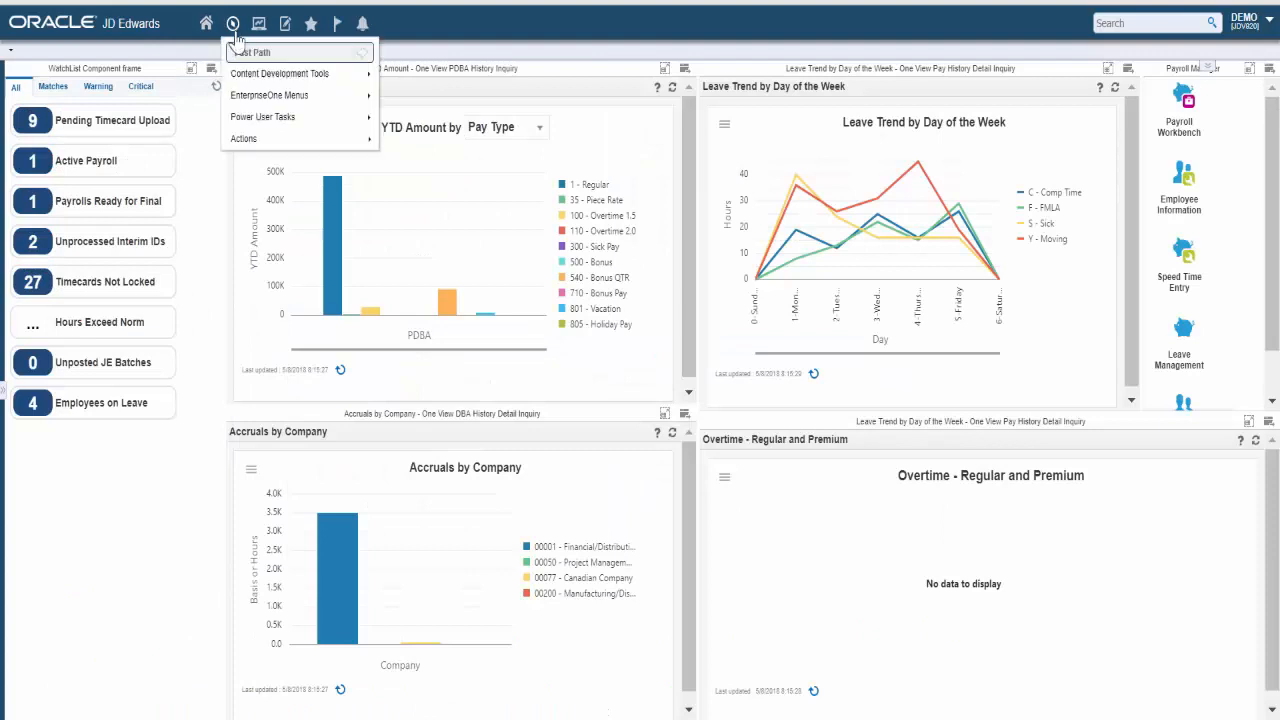
click(249, 102)
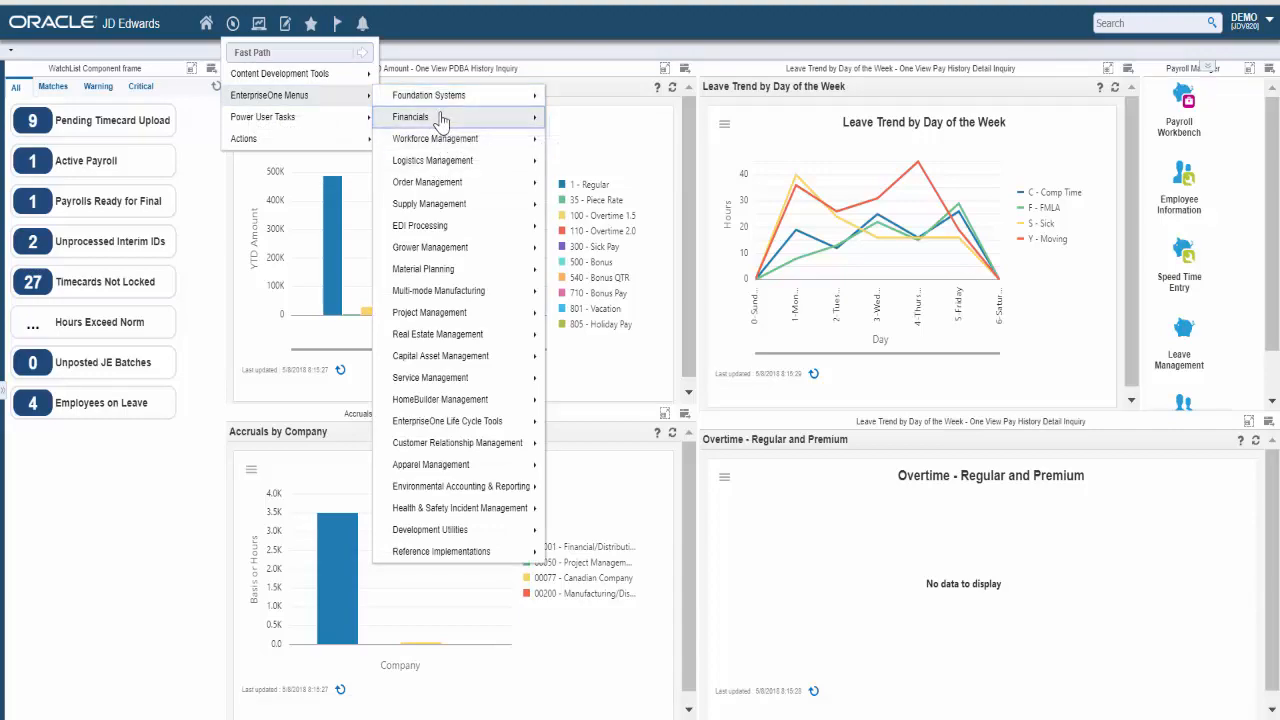
click(441, 118)
click(586, 121)
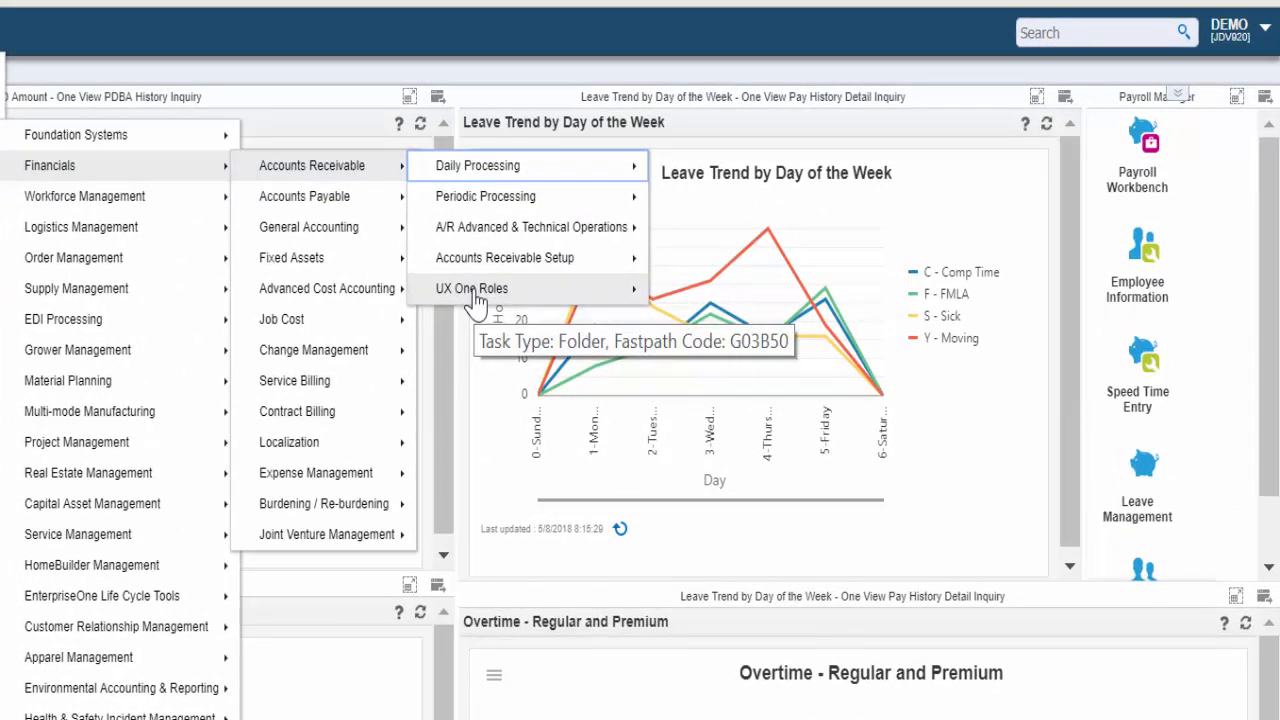
click(477, 300)
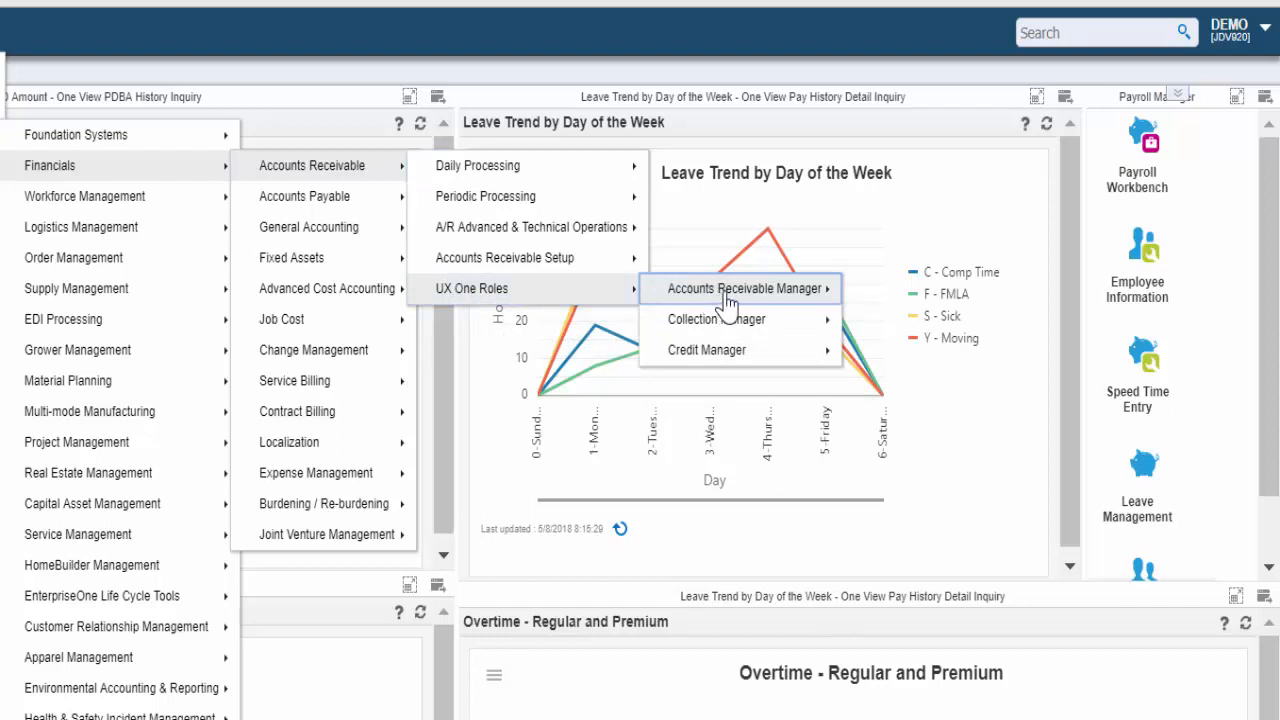
click(730, 292)
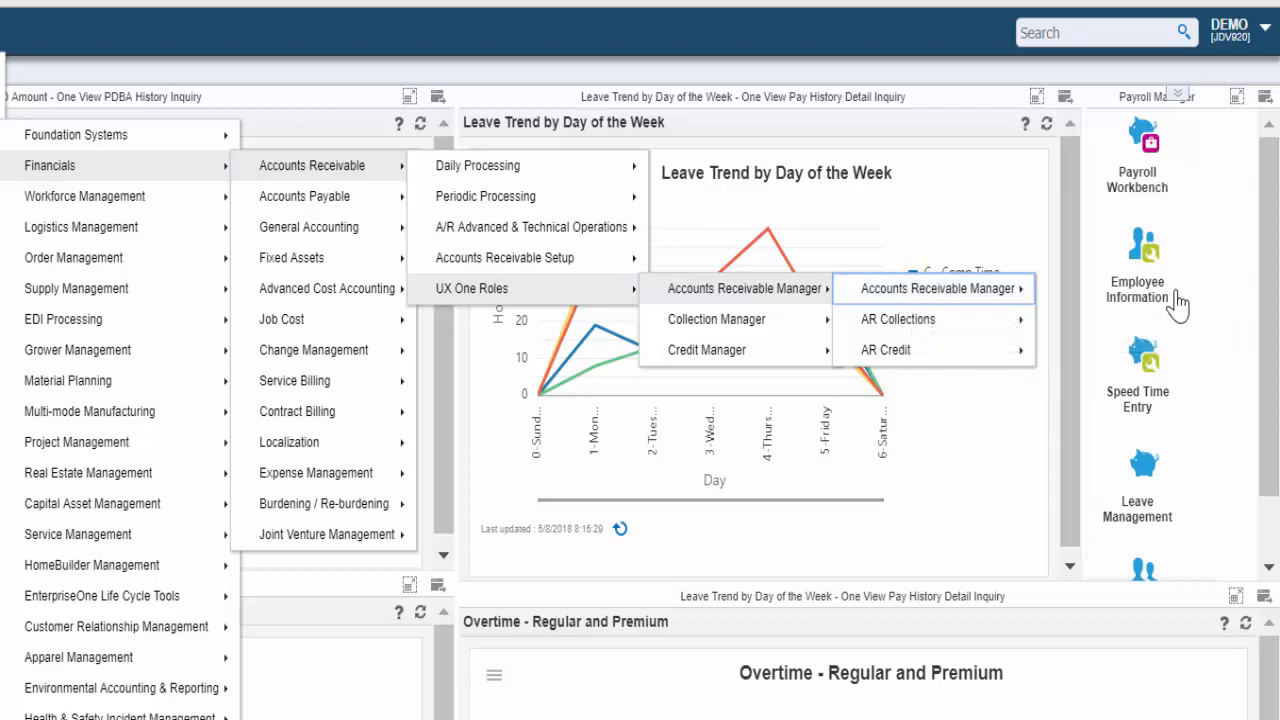
scroll(1183, 392, down, 1)
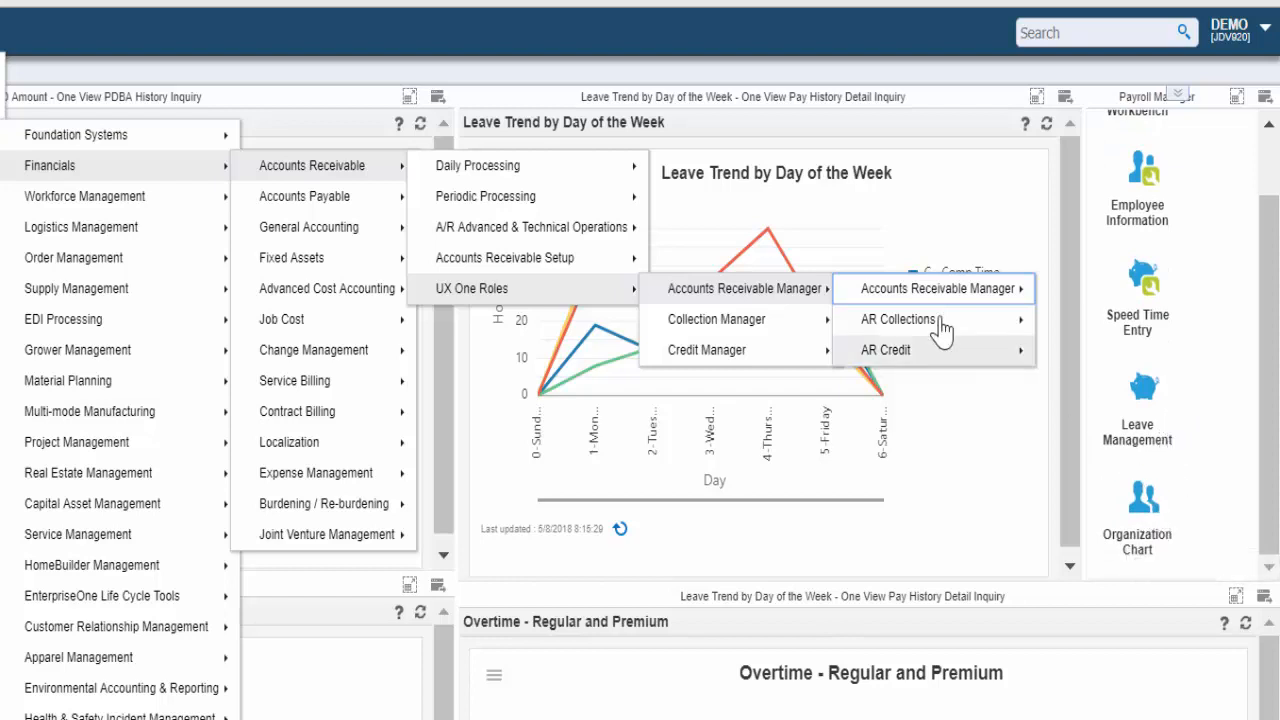
mouse_move(925, 292)
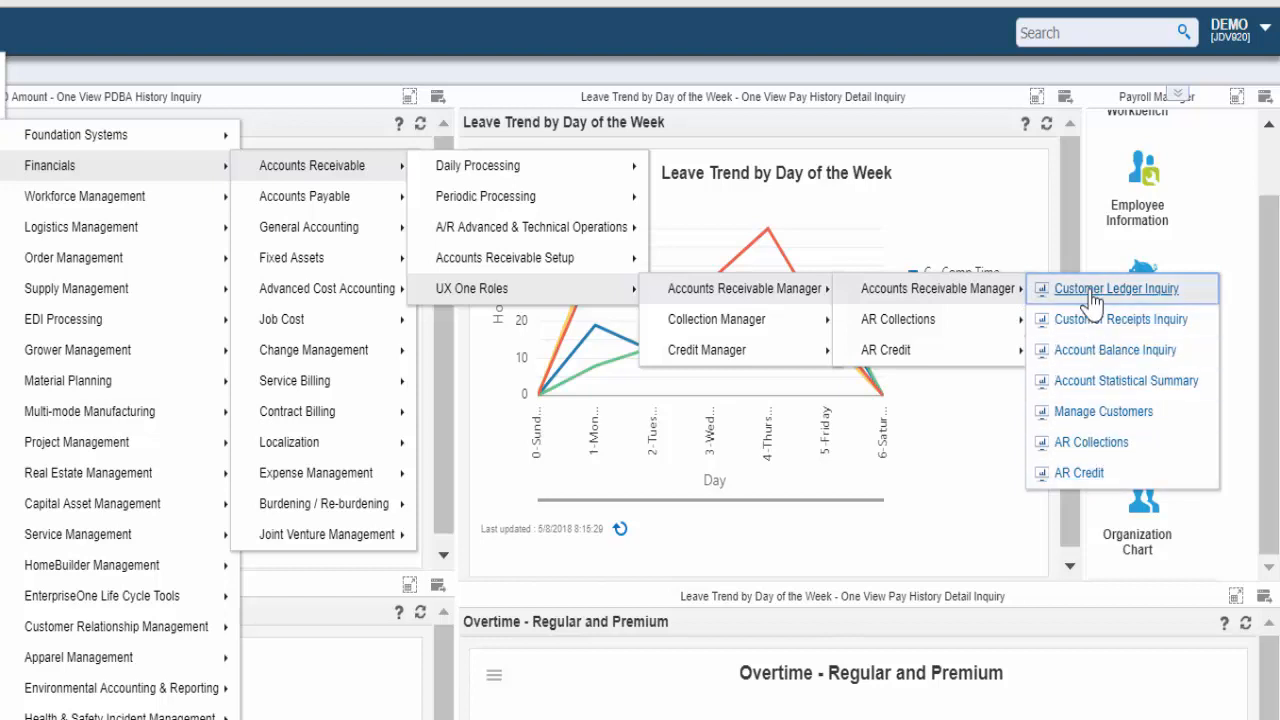
click(947, 64)
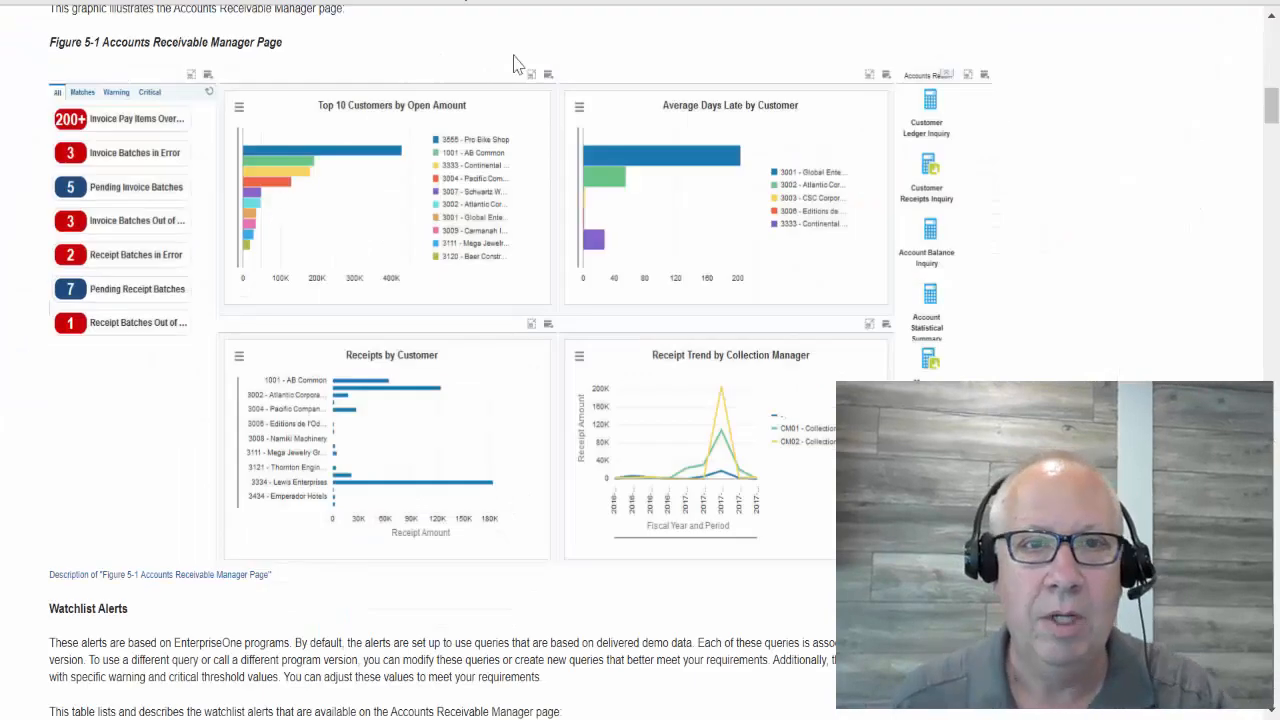
In the UX One Roles guide, review the Watchlist Alerts table for the Accounts Receivable Manager page
scroll(500, 130, down, 3)
scroll(500, 160, down, 2)
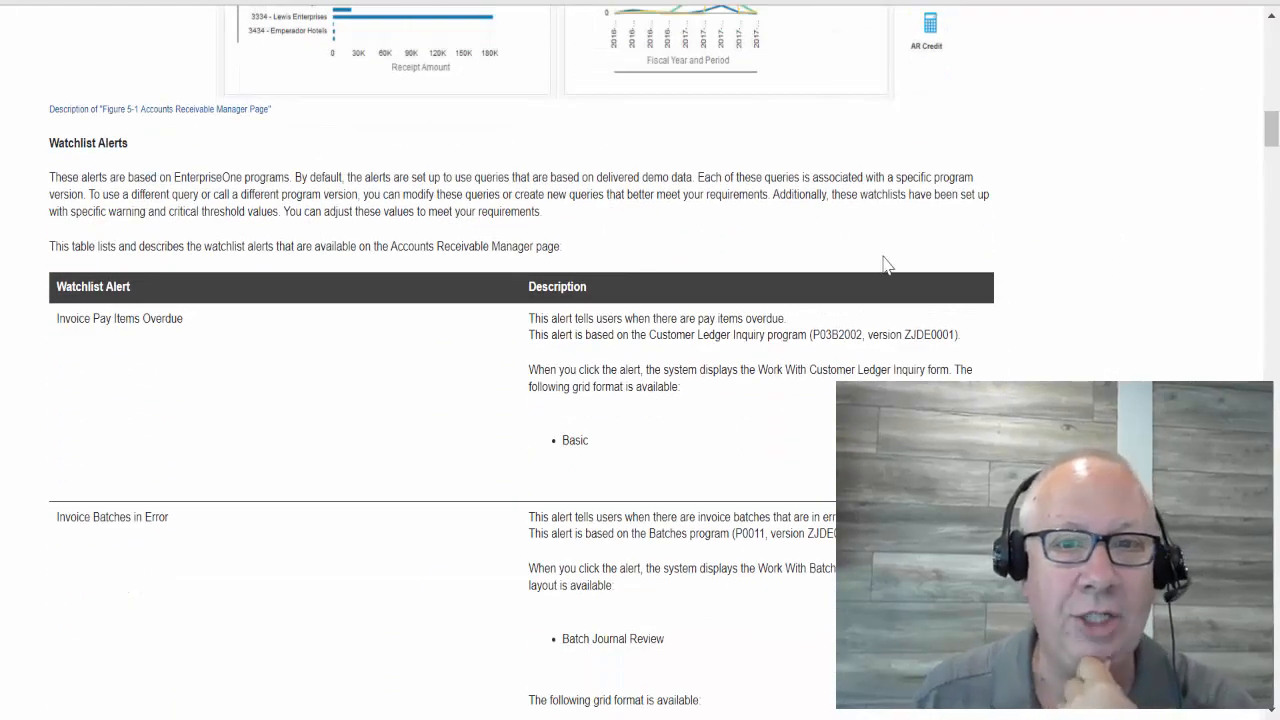
scroll(1050, 258, down, 2)
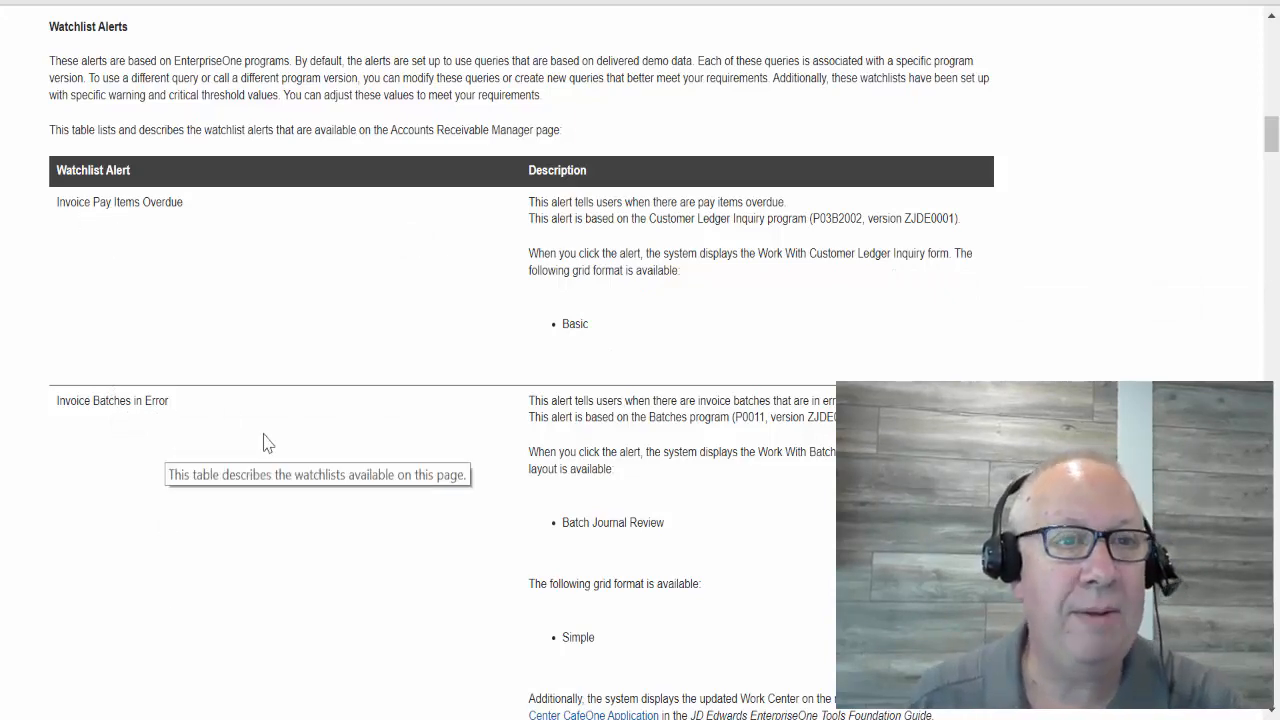
scroll(268, 443, down, 6)
scroll(268, 443, down, 10)
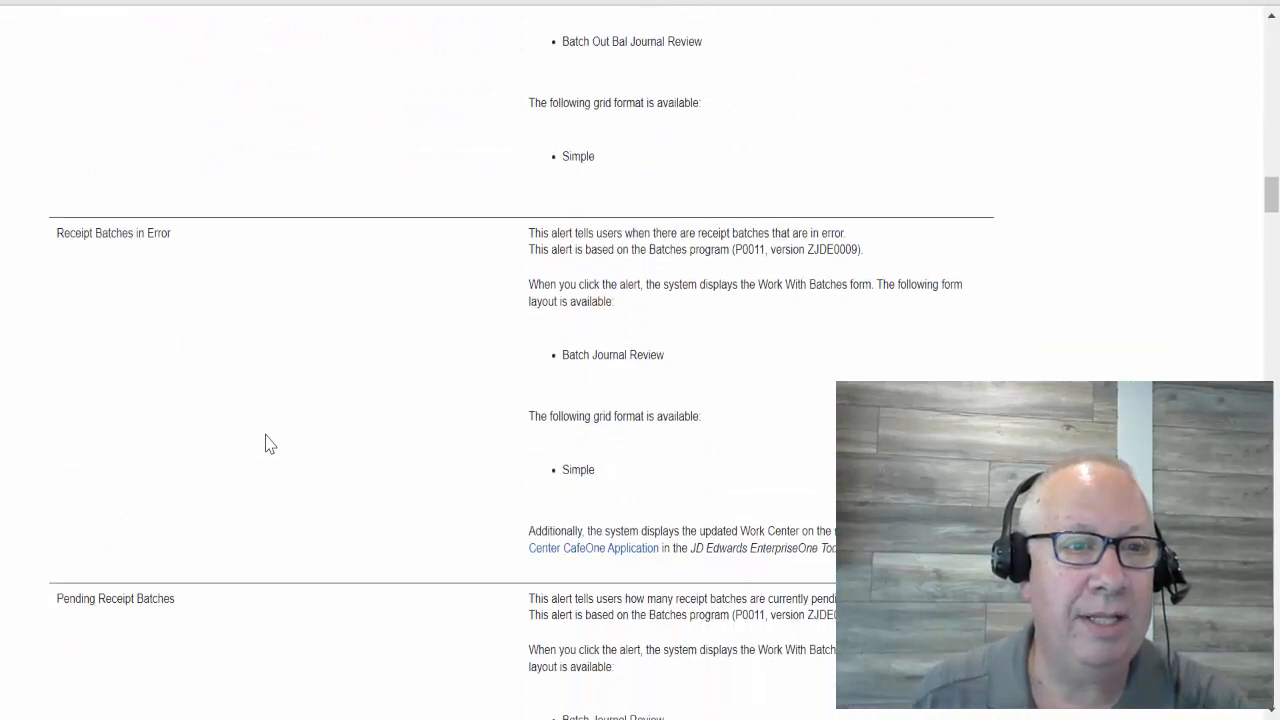
scroll(268, 443, up, 2)
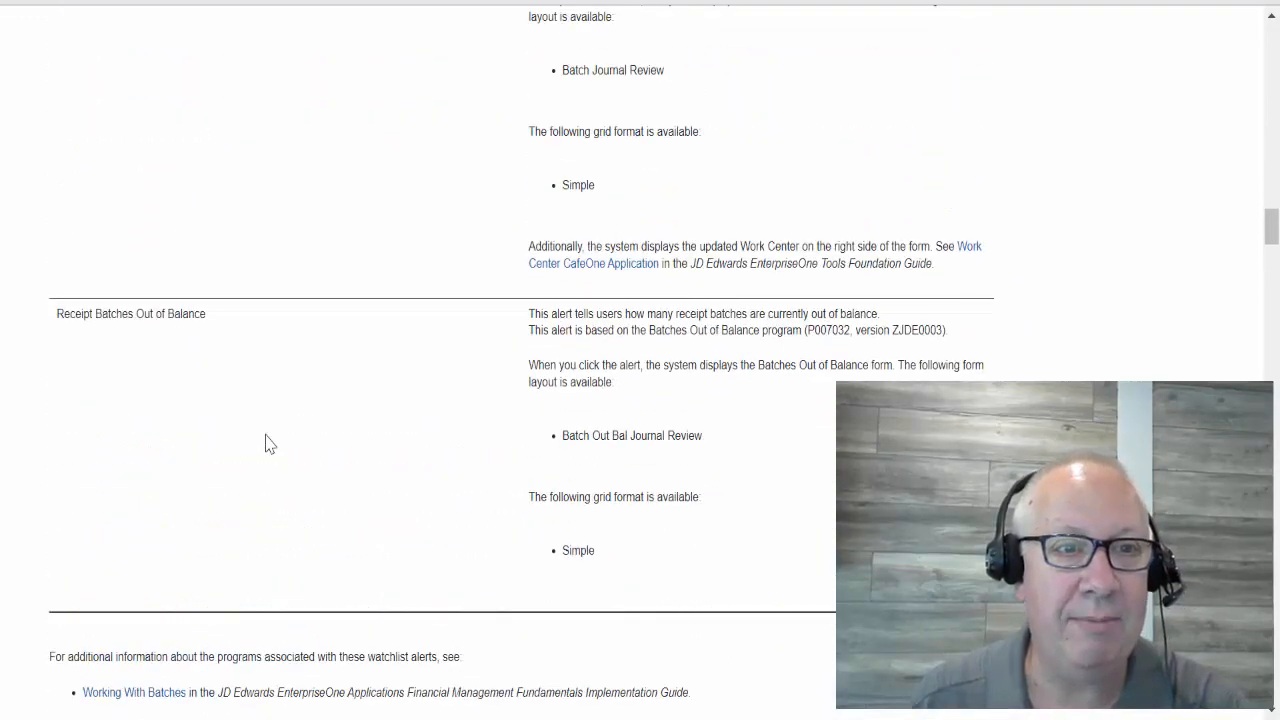
scroll(268, 443, up, 18)
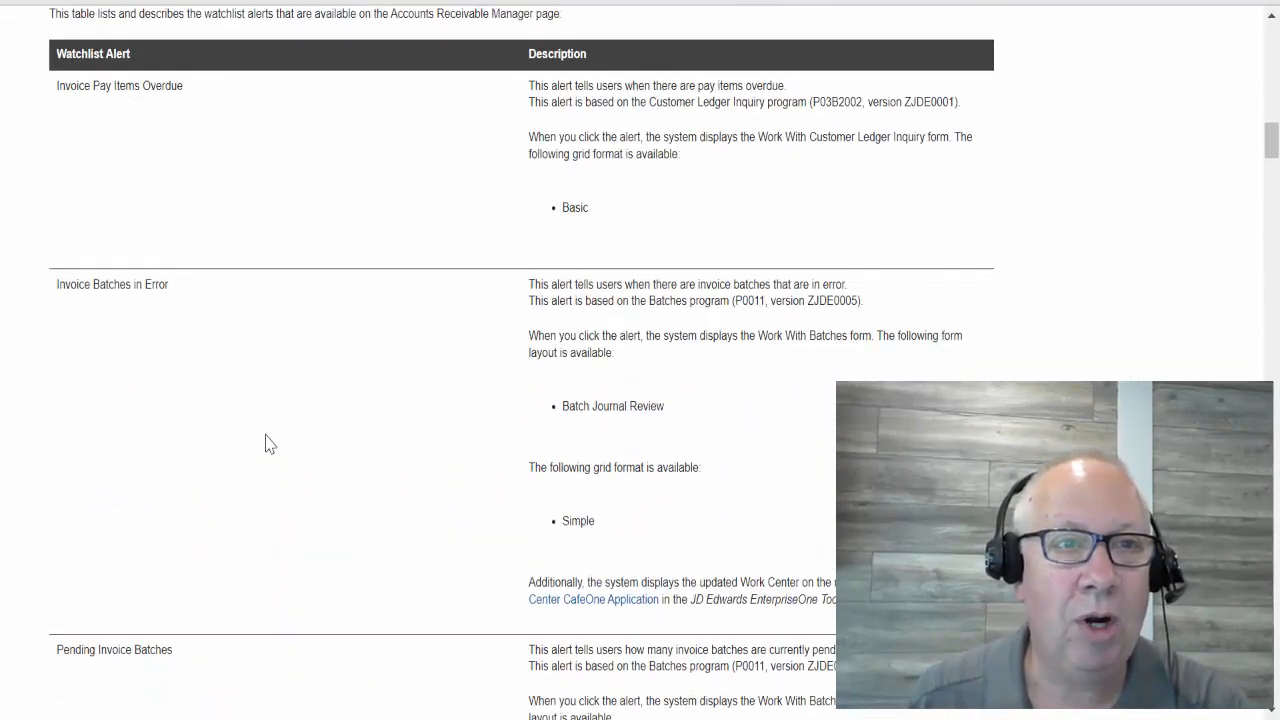
scroll(268, 443, up, 3)
scroll(268, 443, down, 3)
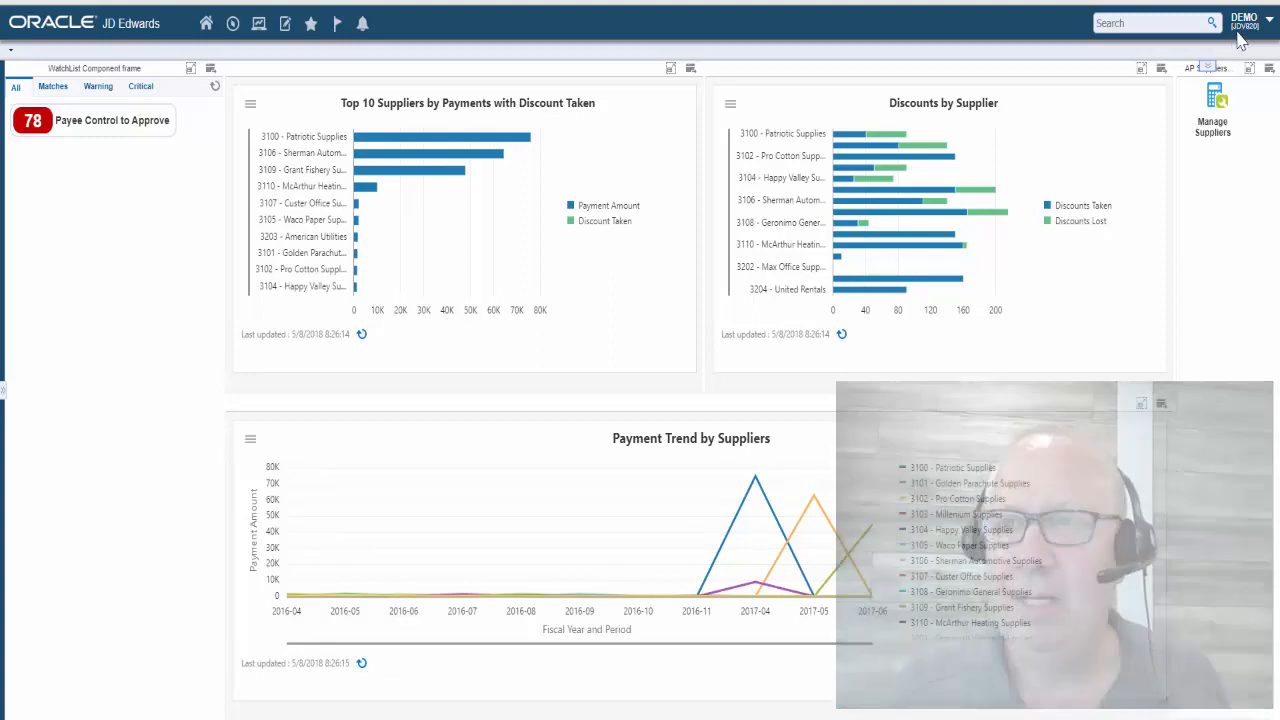
Open the management of Composed Pages in JD Edwards and start creating a new personal page
click(1245, 24)
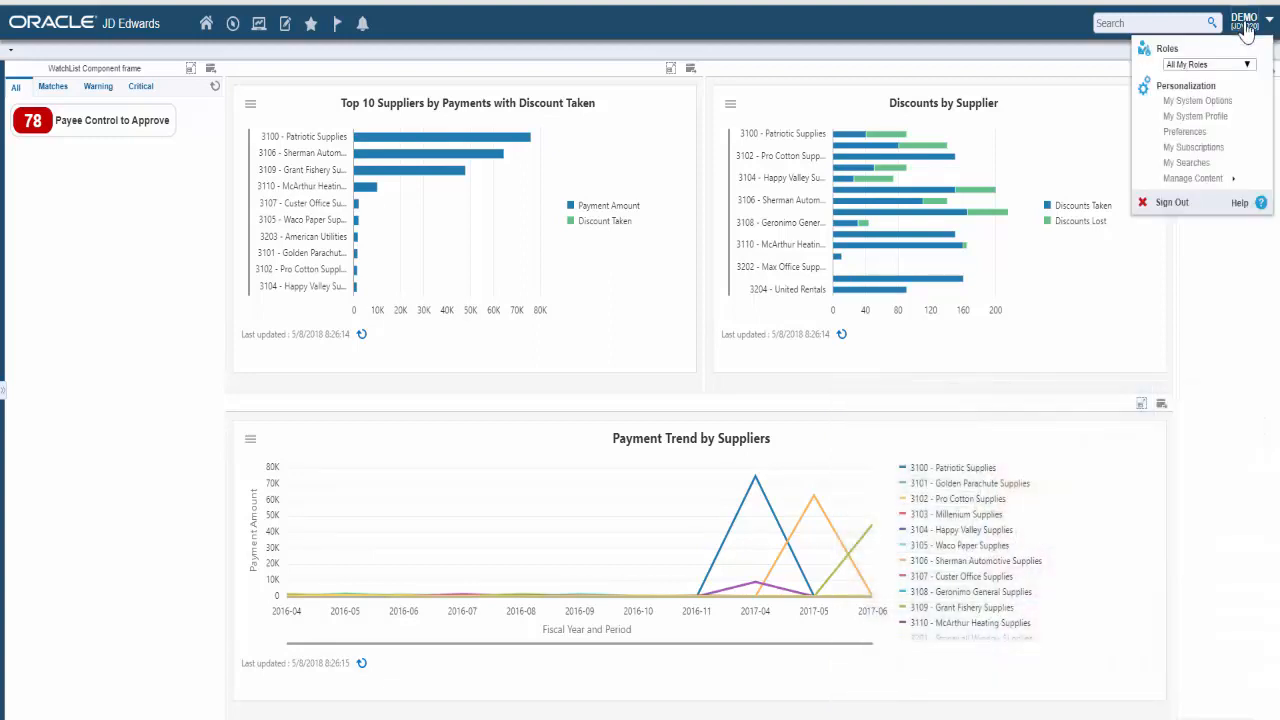
click(1197, 180)
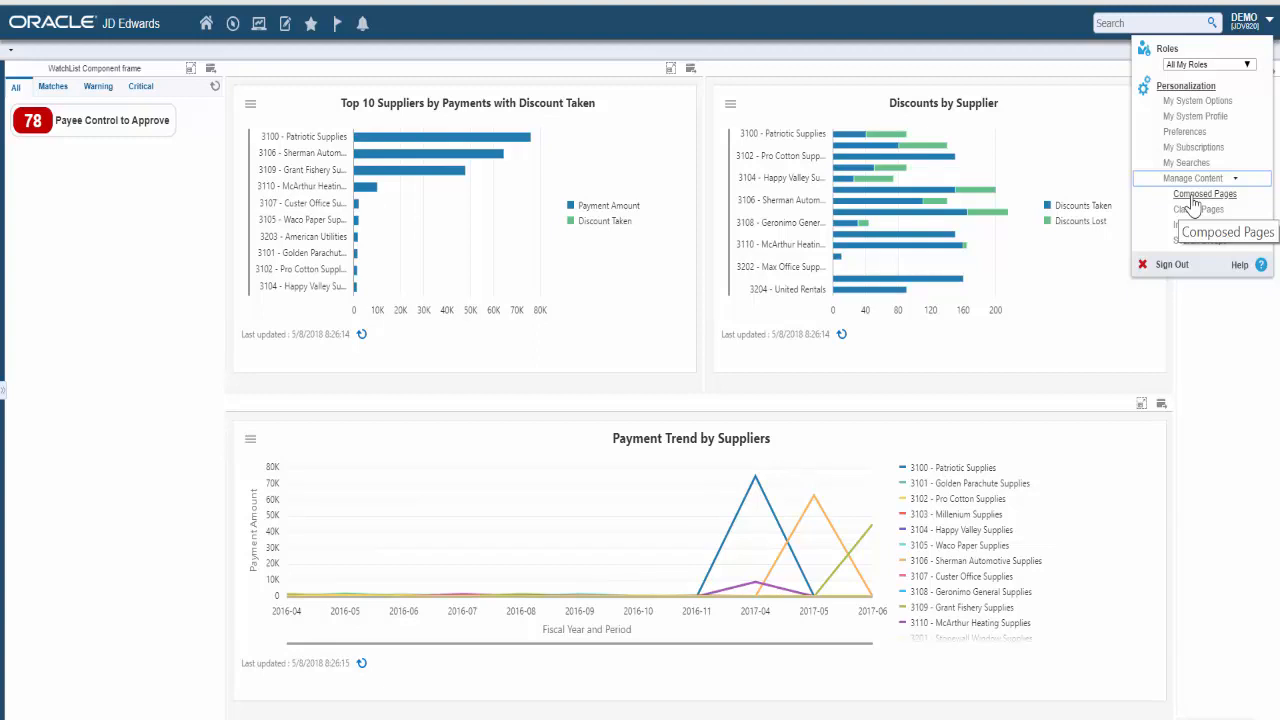
click(1192, 198)
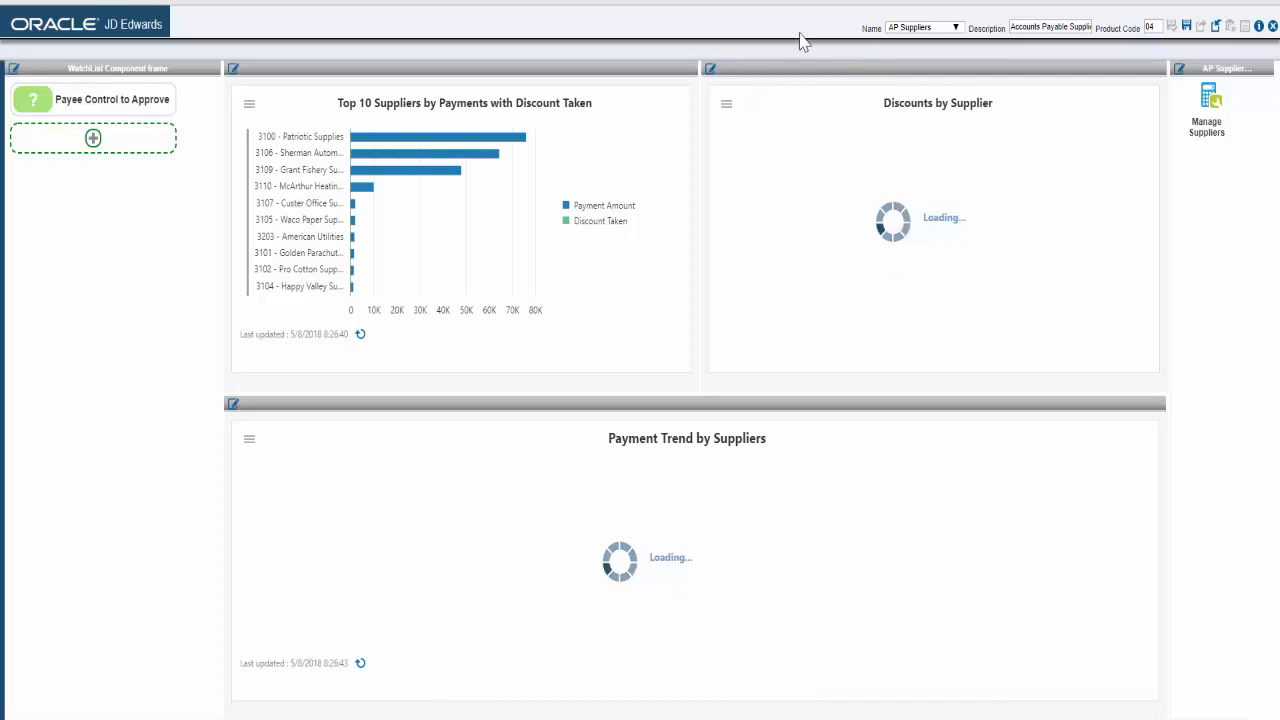
click(955, 28)
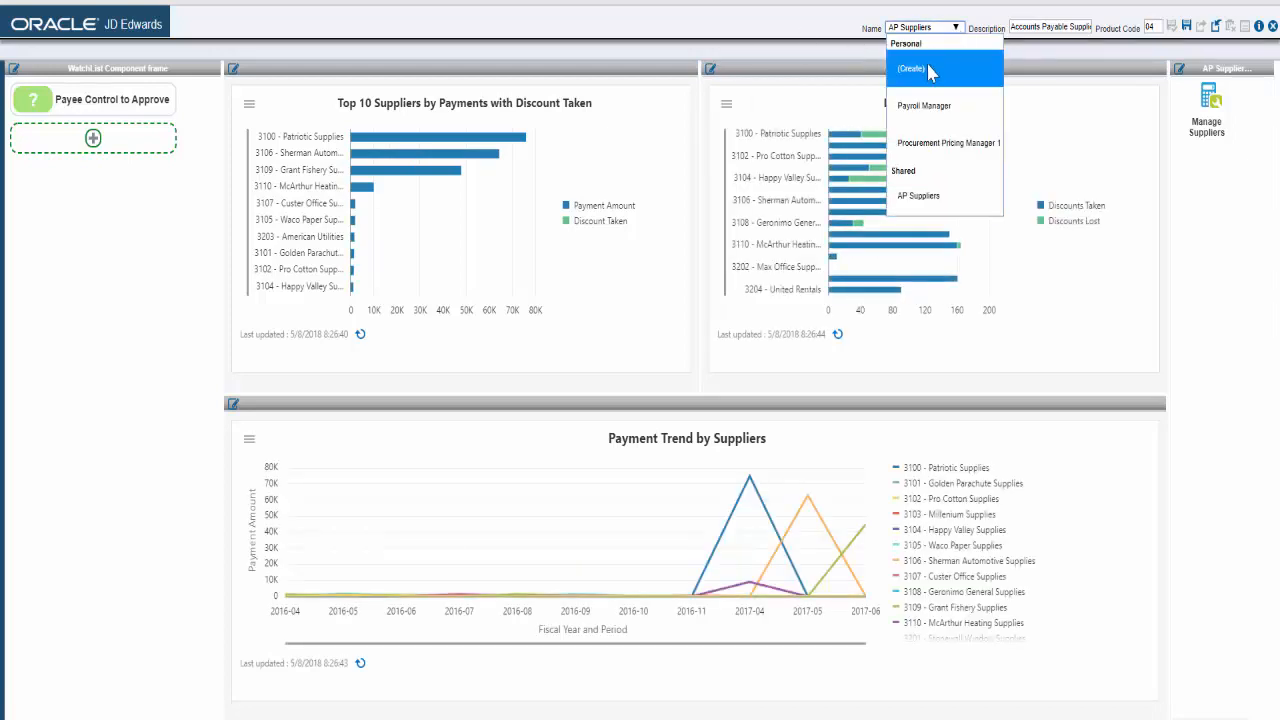
click(930, 70)
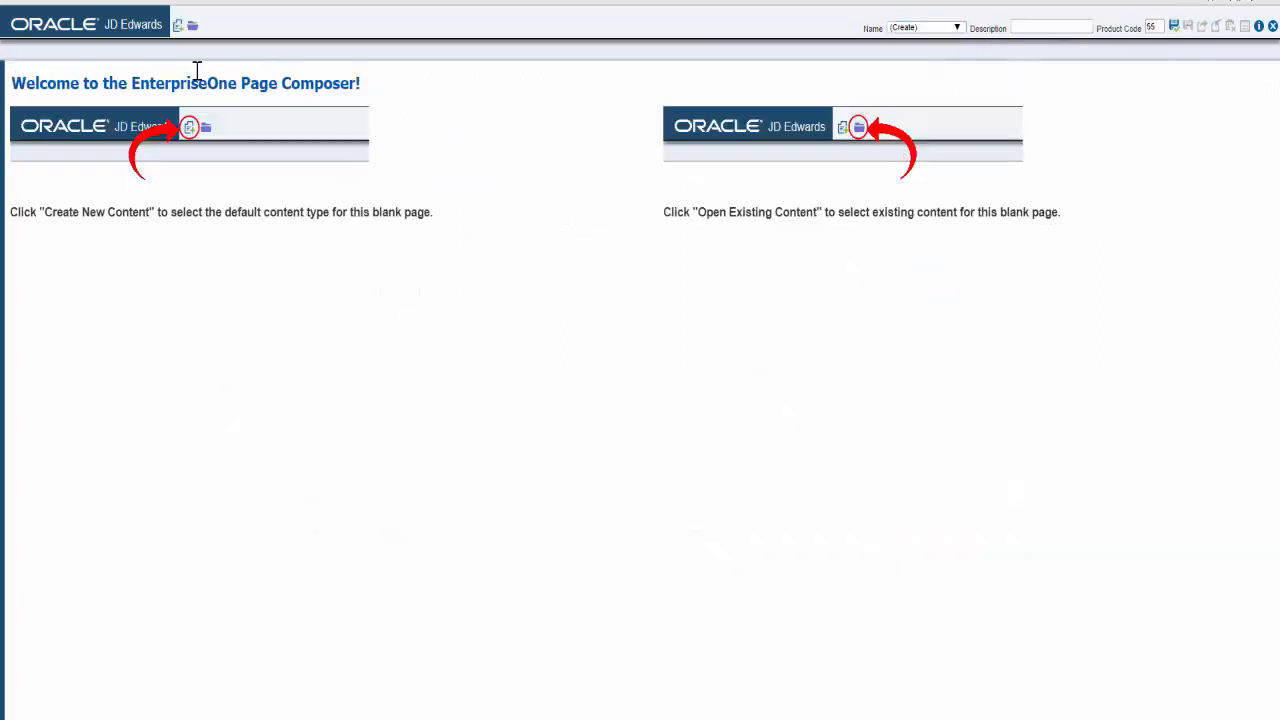
Add a Watchlist Pane named "AR Manager" with the description "Accounts Receivable" and the Empty Watchlist option
click(183, 32)
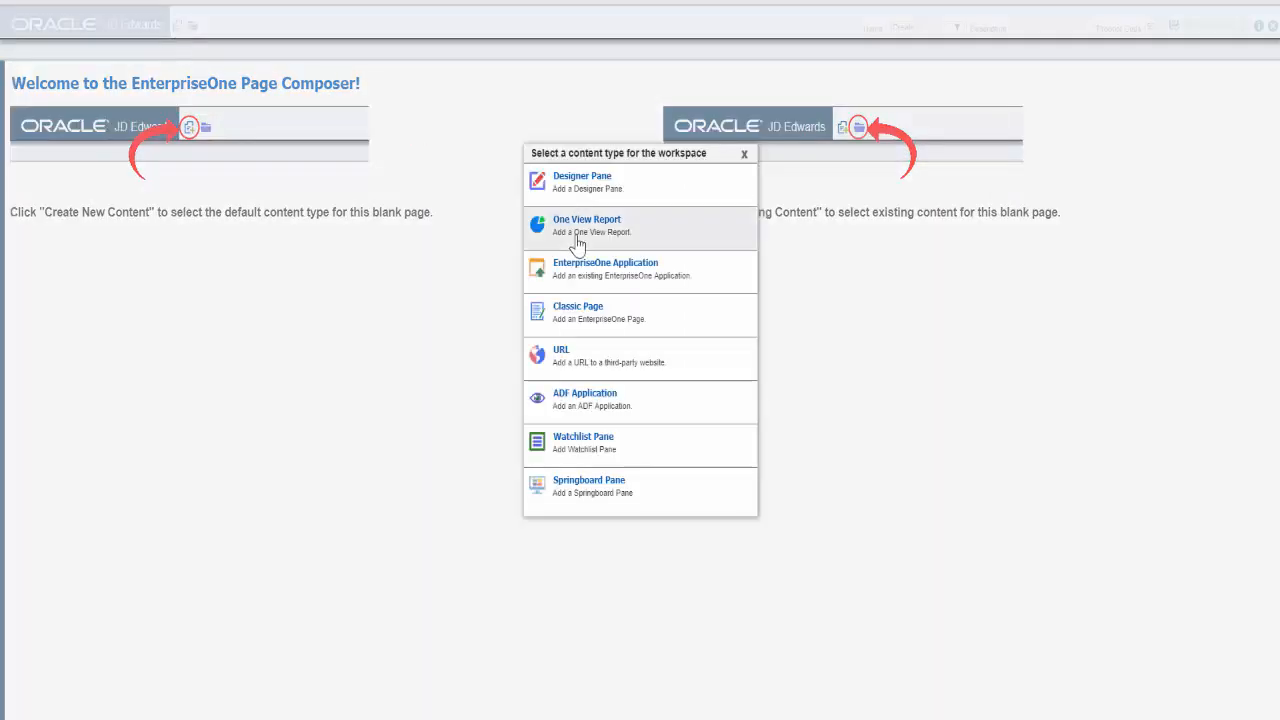
click(600, 445)
click(598, 343)
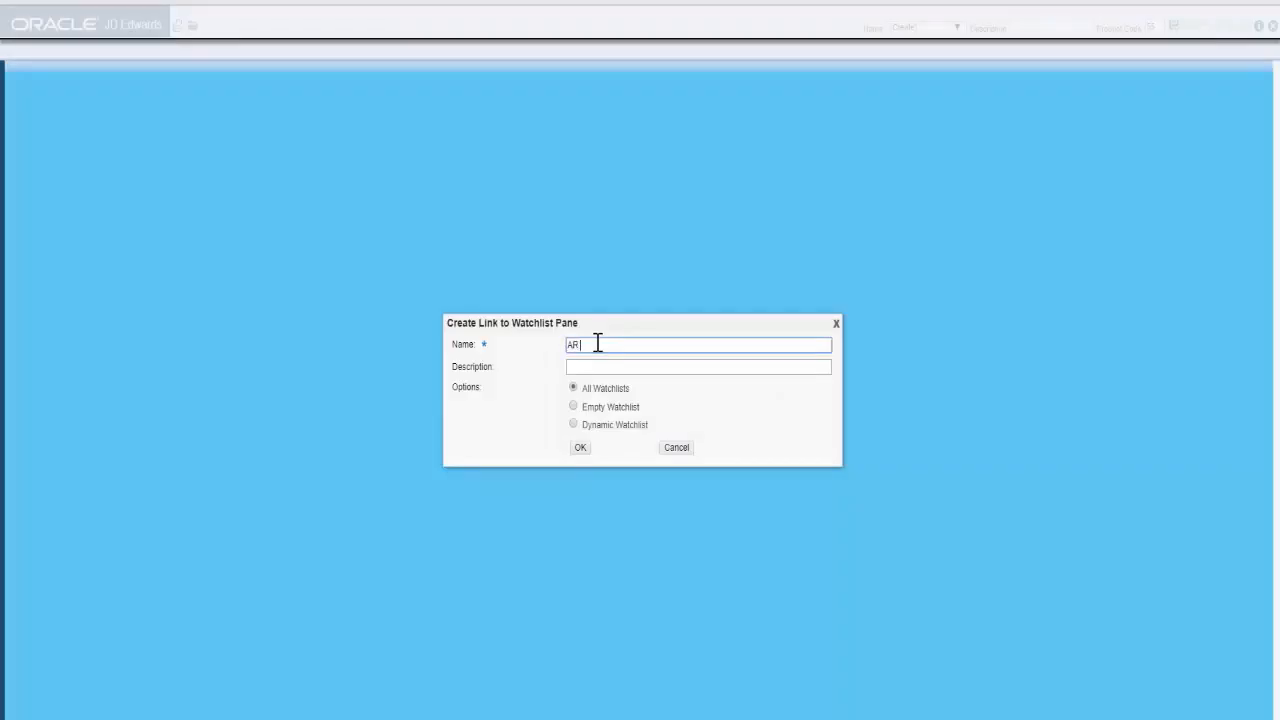
key(Tab)
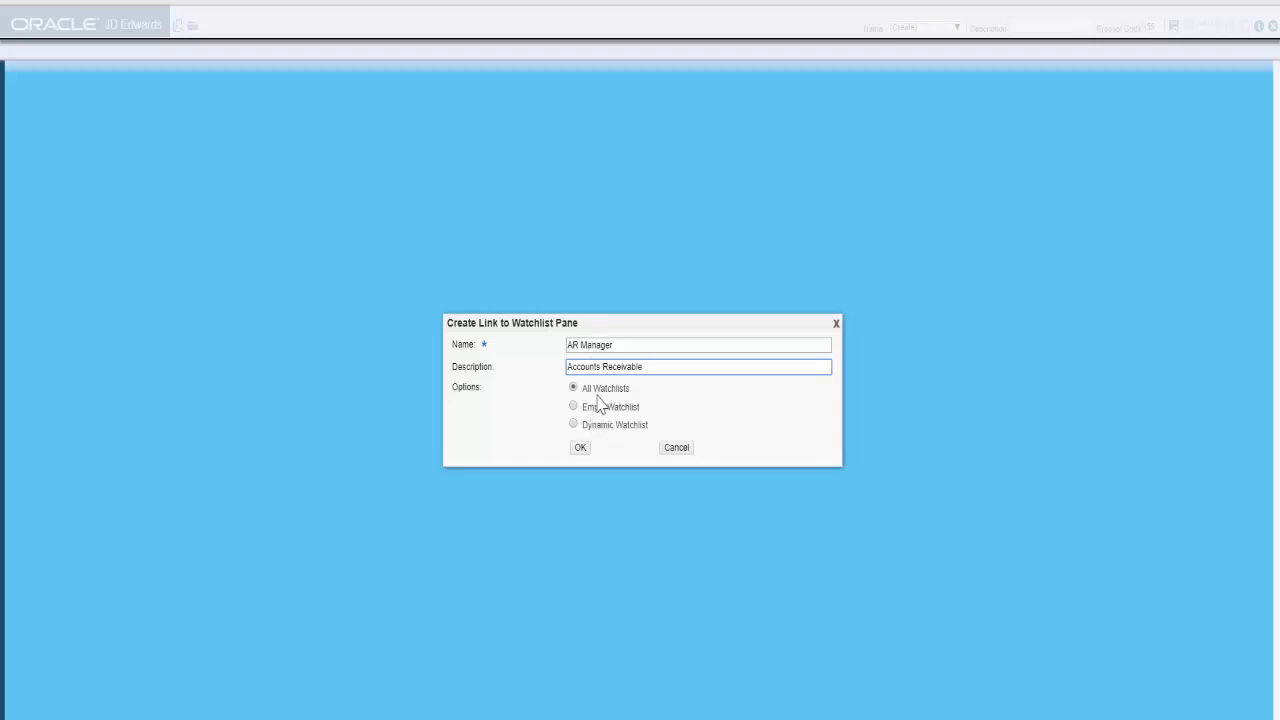
click(574, 408)
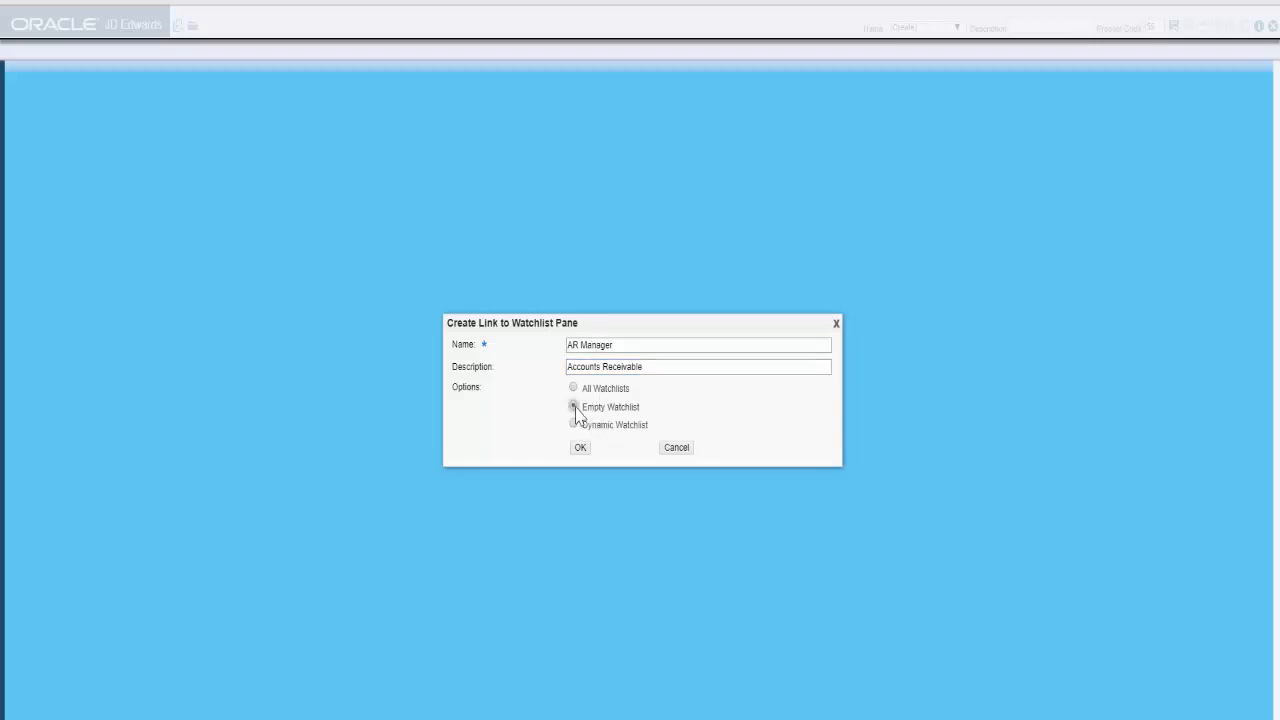
click(581, 449)
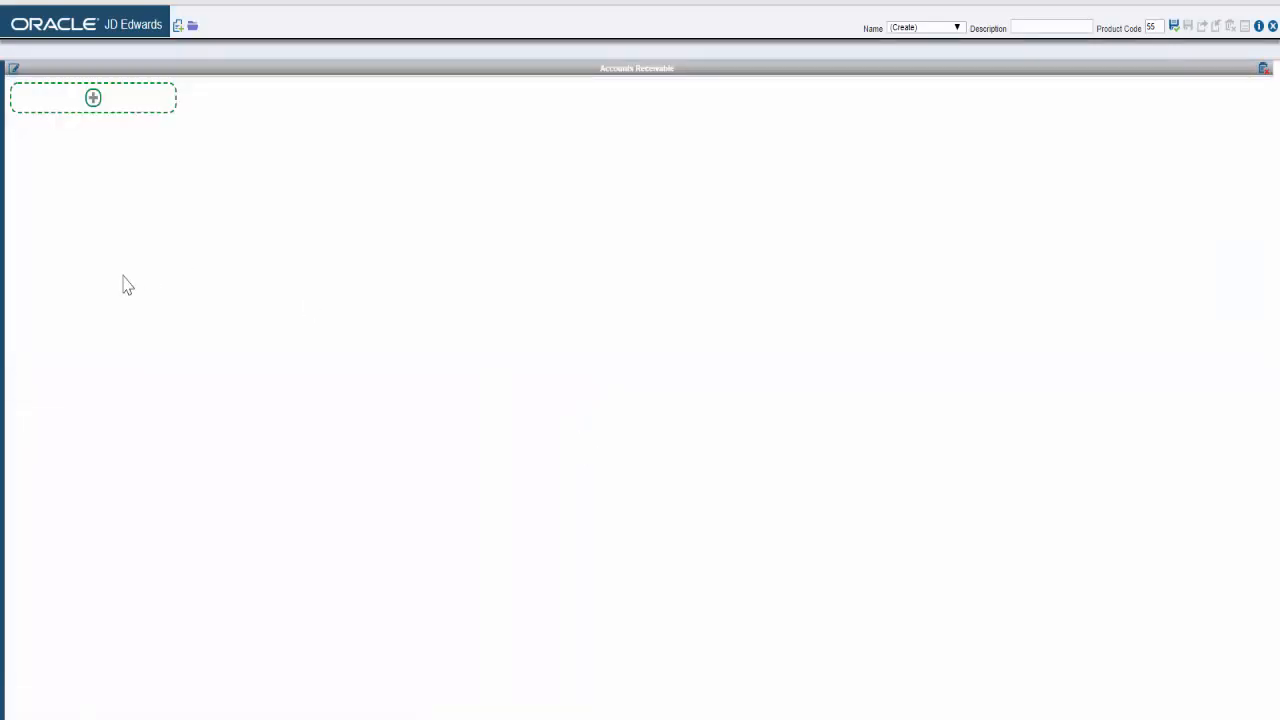
Add the Invoice Pay Items Overdue watchlist to the empty Accounts Receivable pane
click(93, 99)
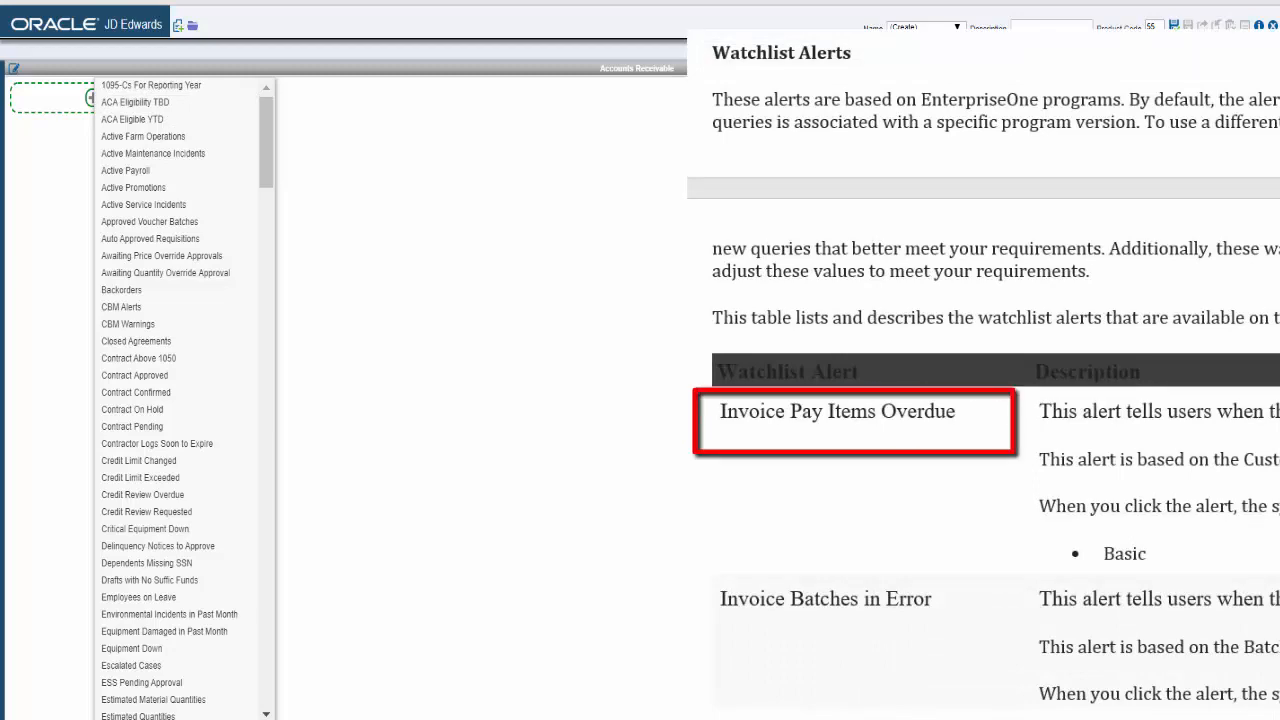
scroll(258, 355, down, 15)
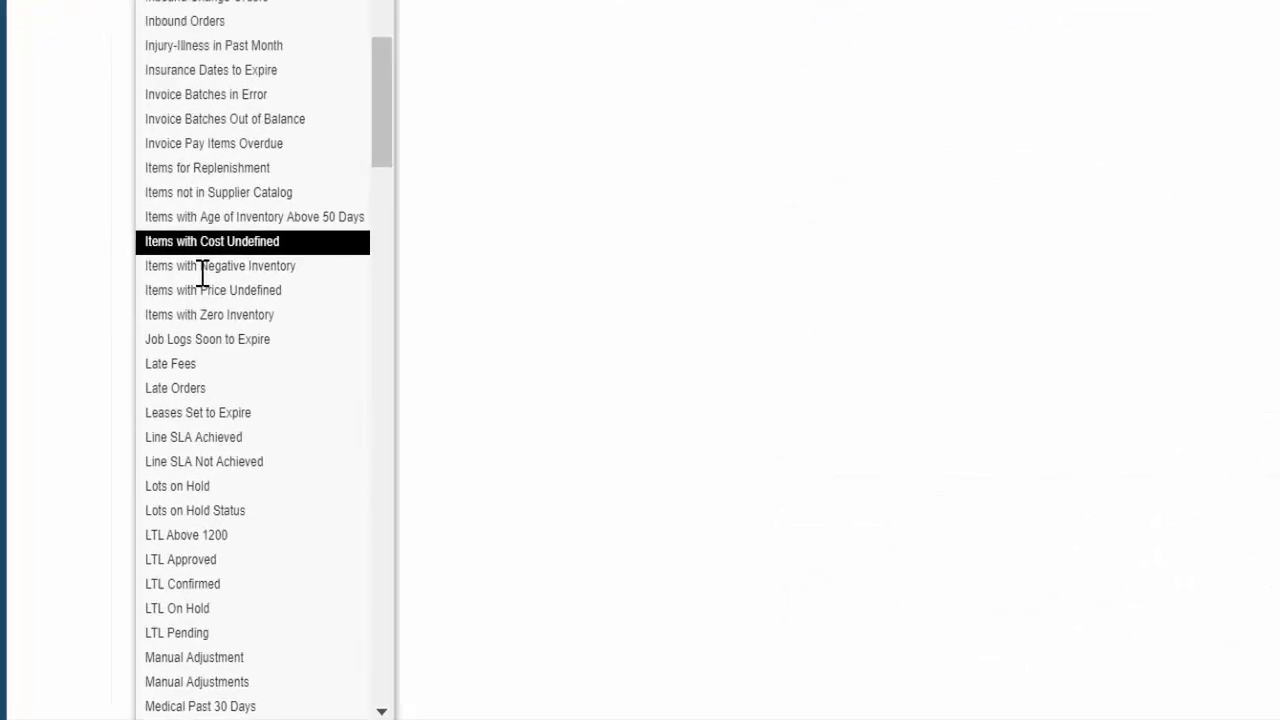
scroll(202, 272, down, 3)
scroll(210, 262, up, 5)
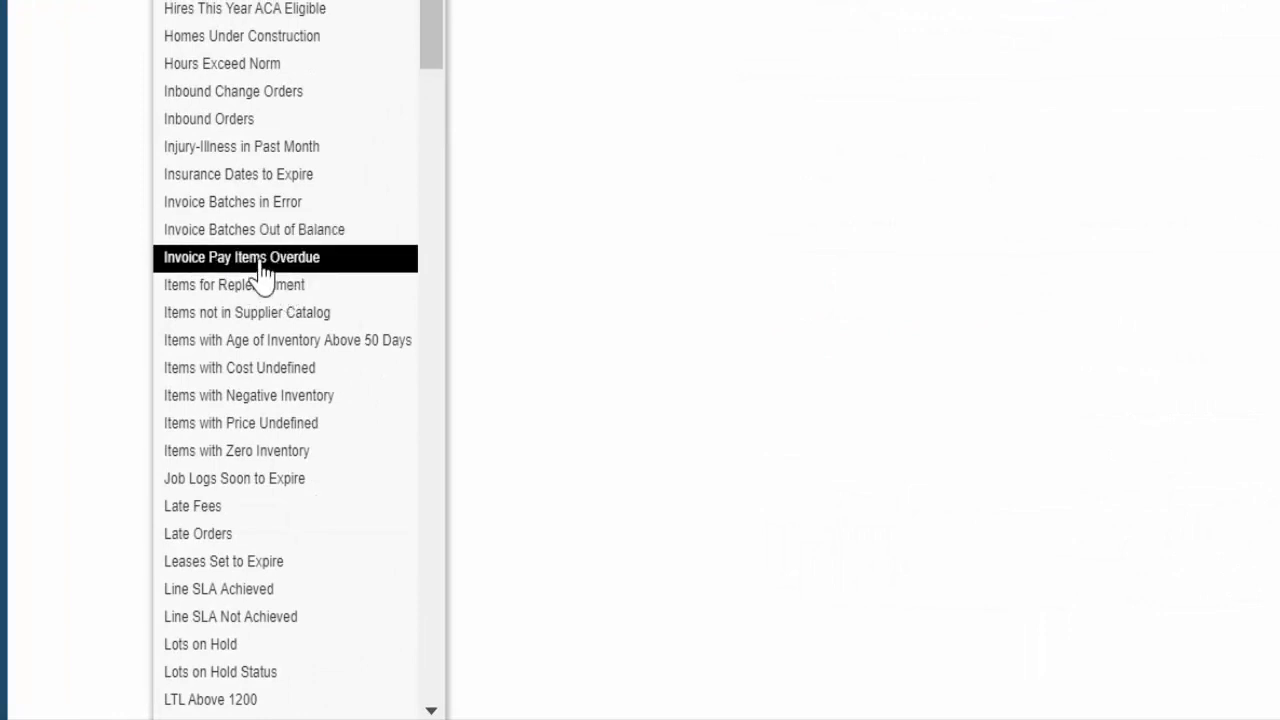
click(261, 262)
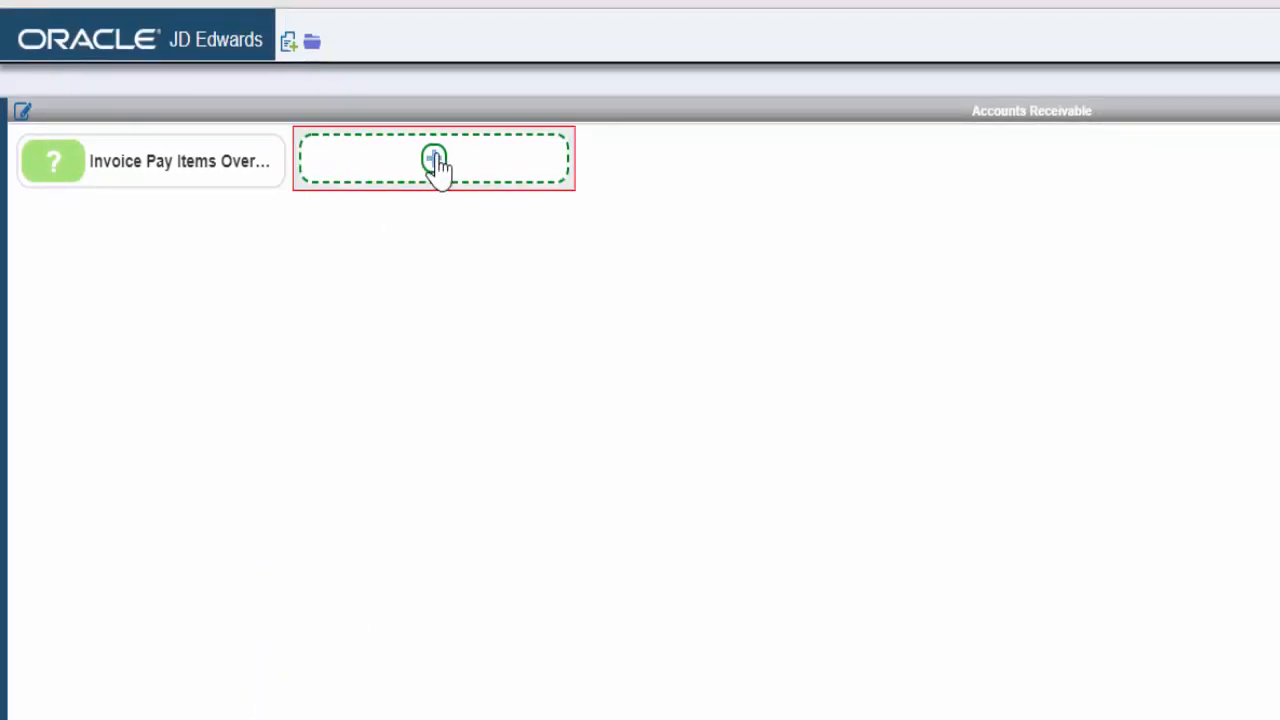
Add the Invoice Batches in Error and Pending Invoice Batches watchlists to the Accounts Receivable pane
click(433, 158)
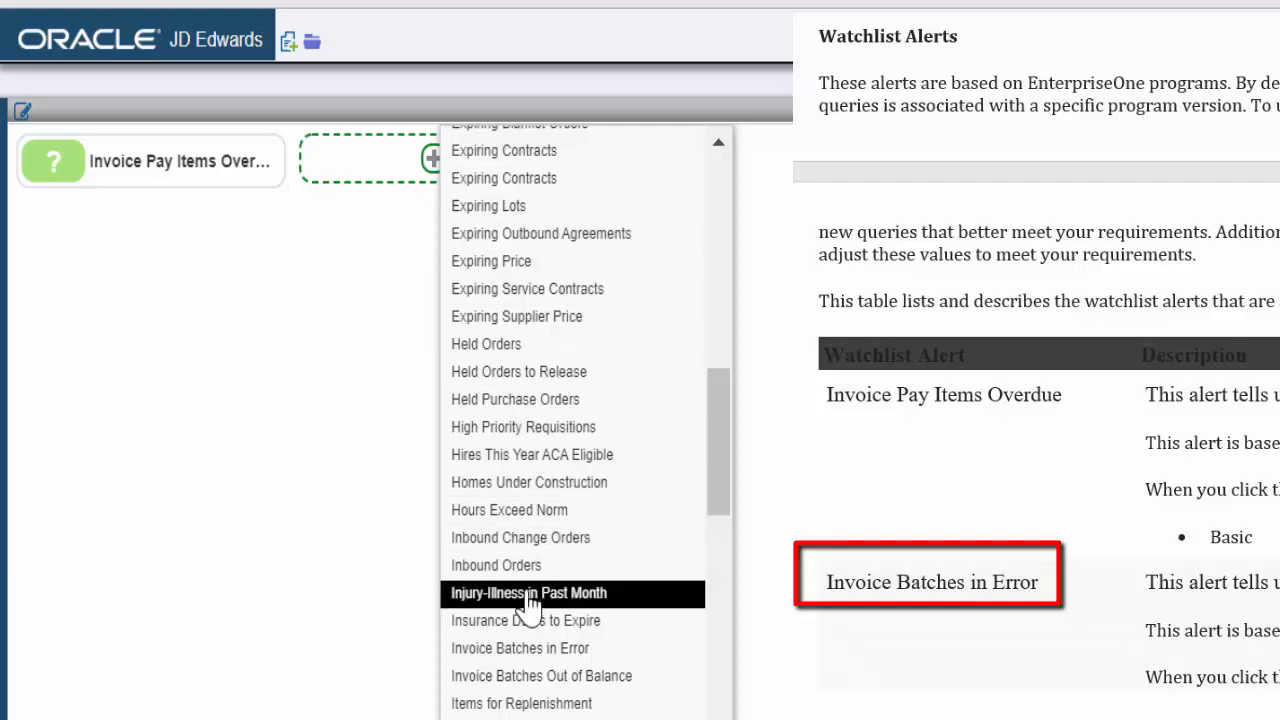
click(525, 650)
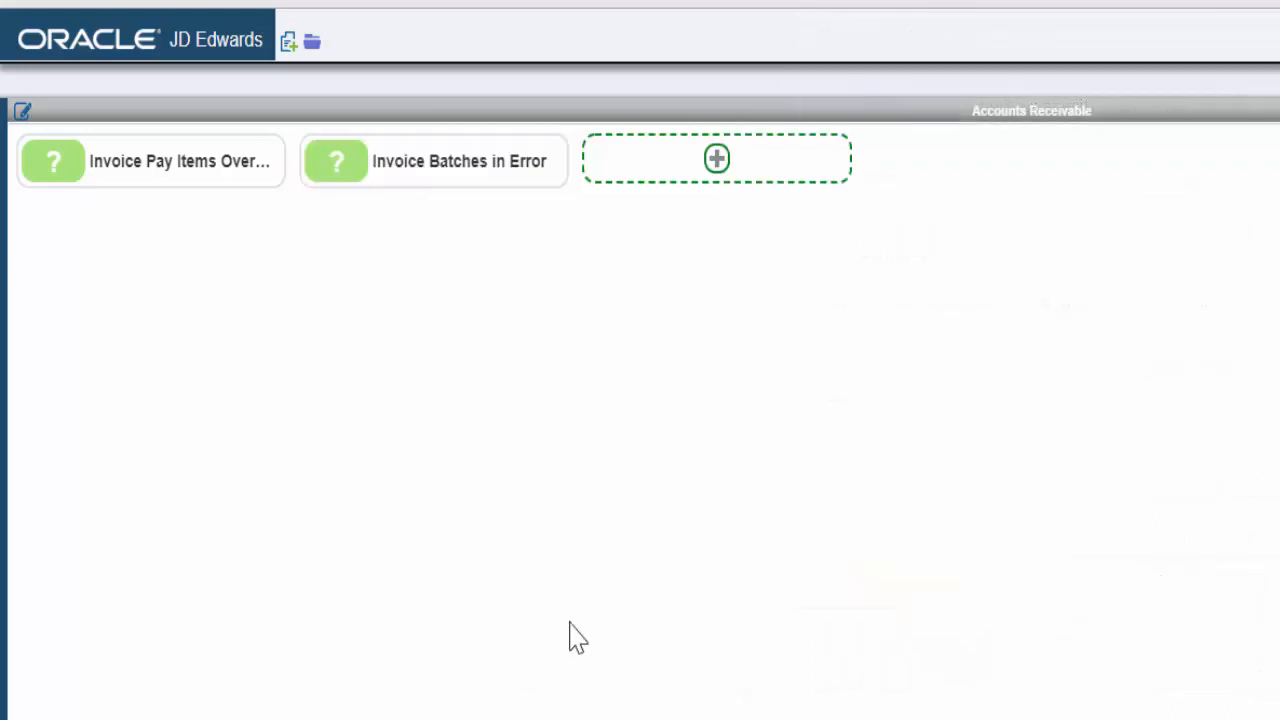
click(716, 160)
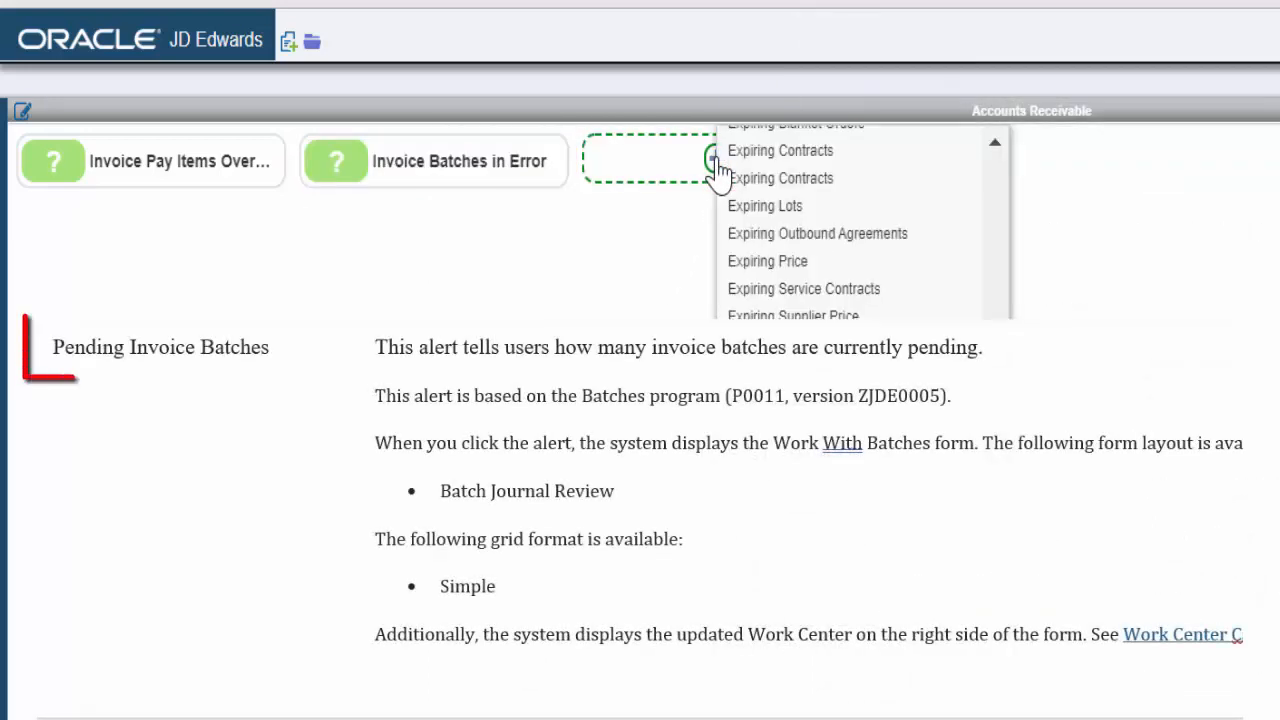
scroll(845, 690, down, 15)
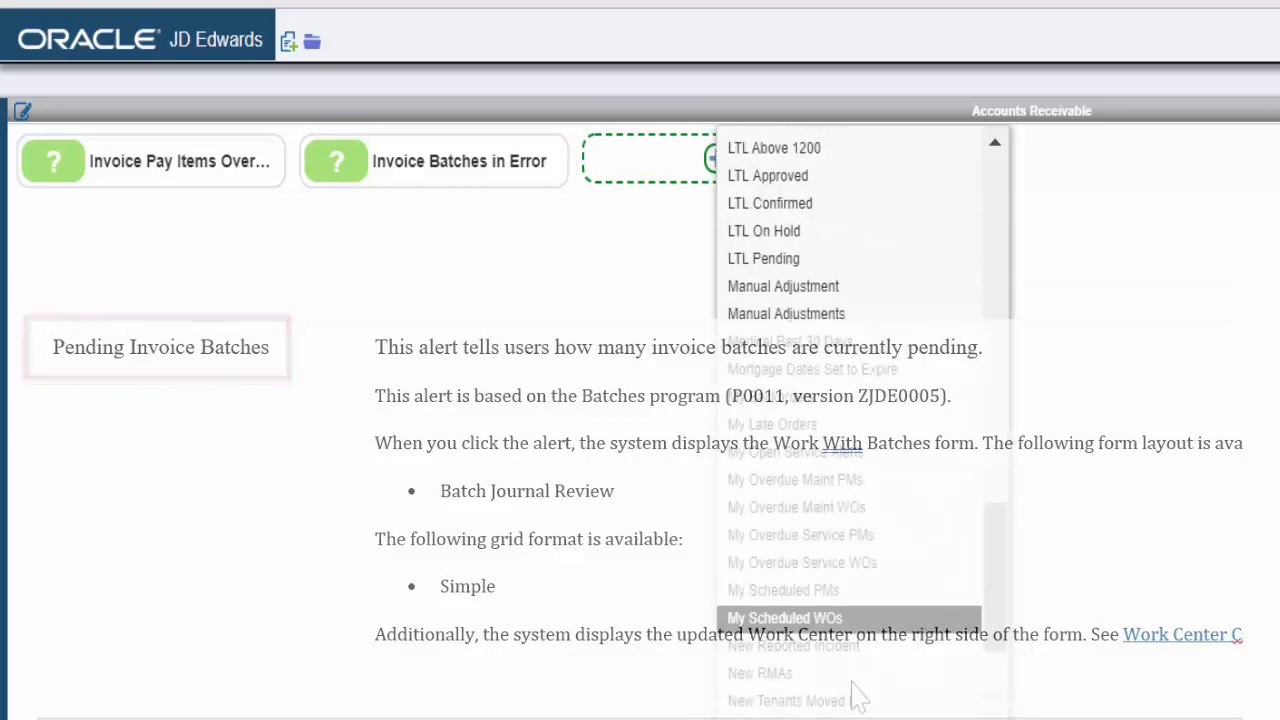
scroll(845, 690, down, 10)
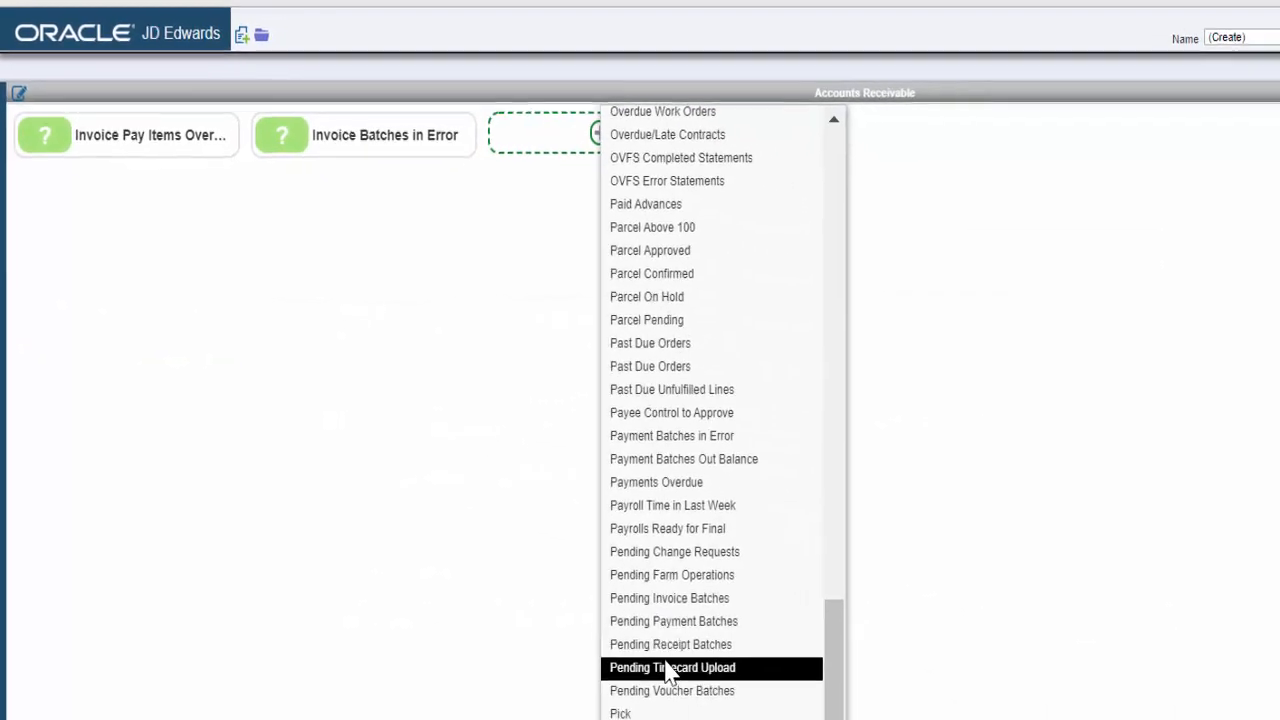
click(639, 572)
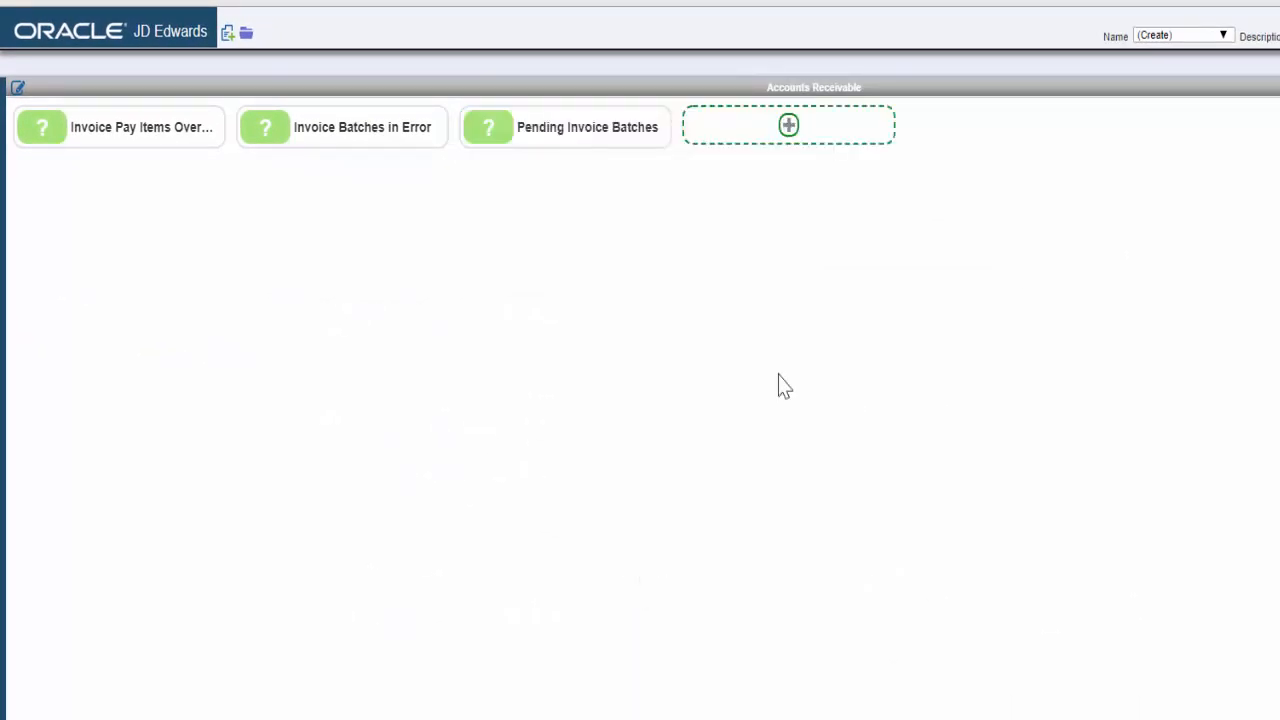
Add the Invoice Batches Out of Balance and Receipt Batches in Error watchlists to the Accounts Receivable pane
click(788, 125)
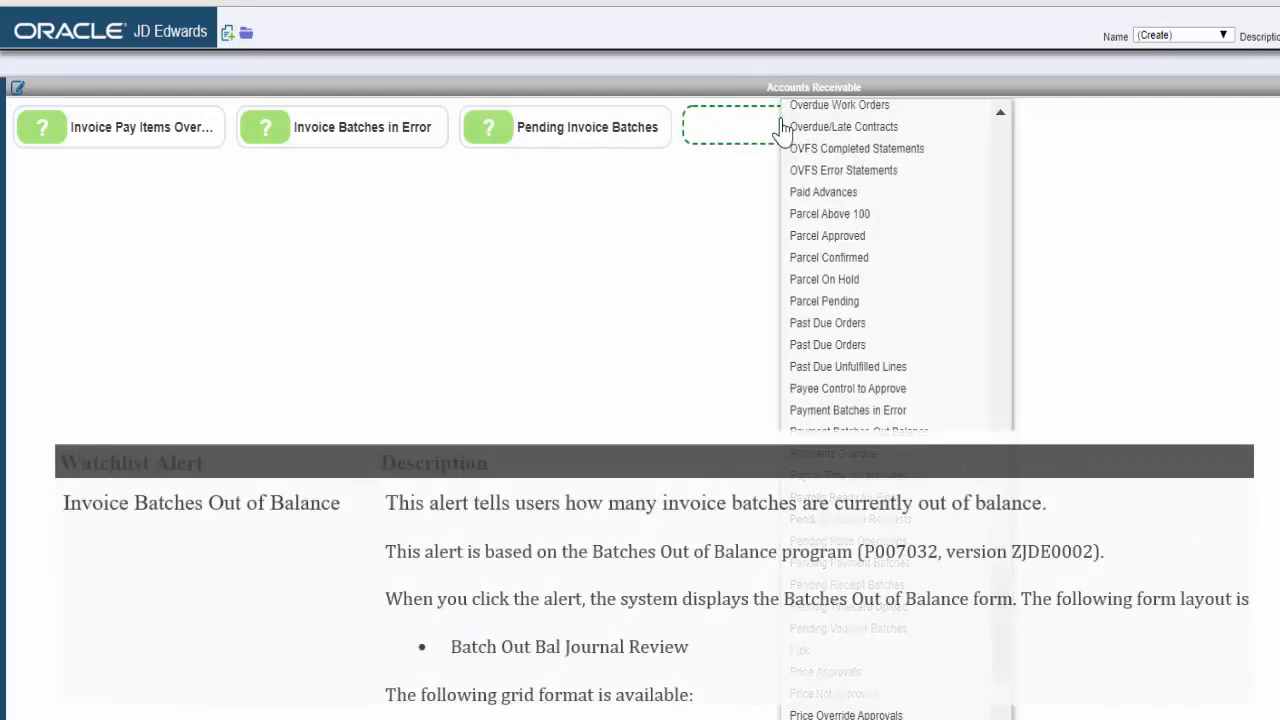
scroll(811, 406, up, 10)
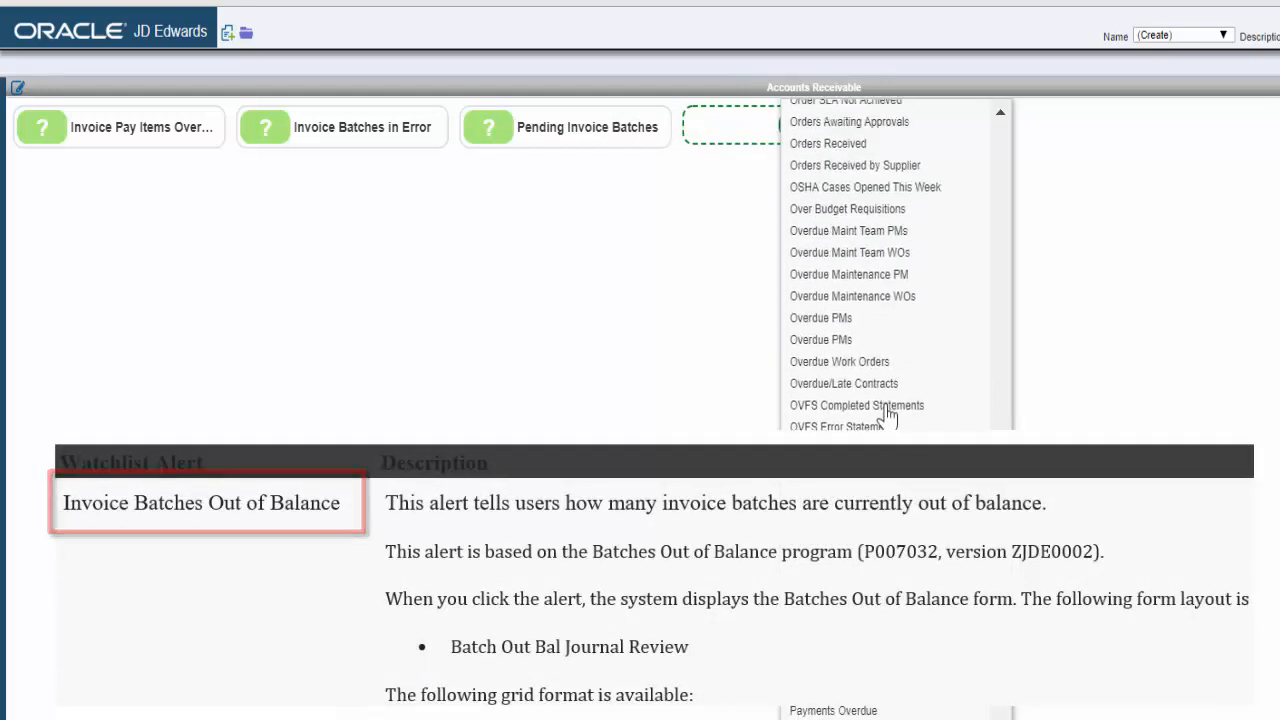
scroll(886, 414, up, 15)
click(865, 512)
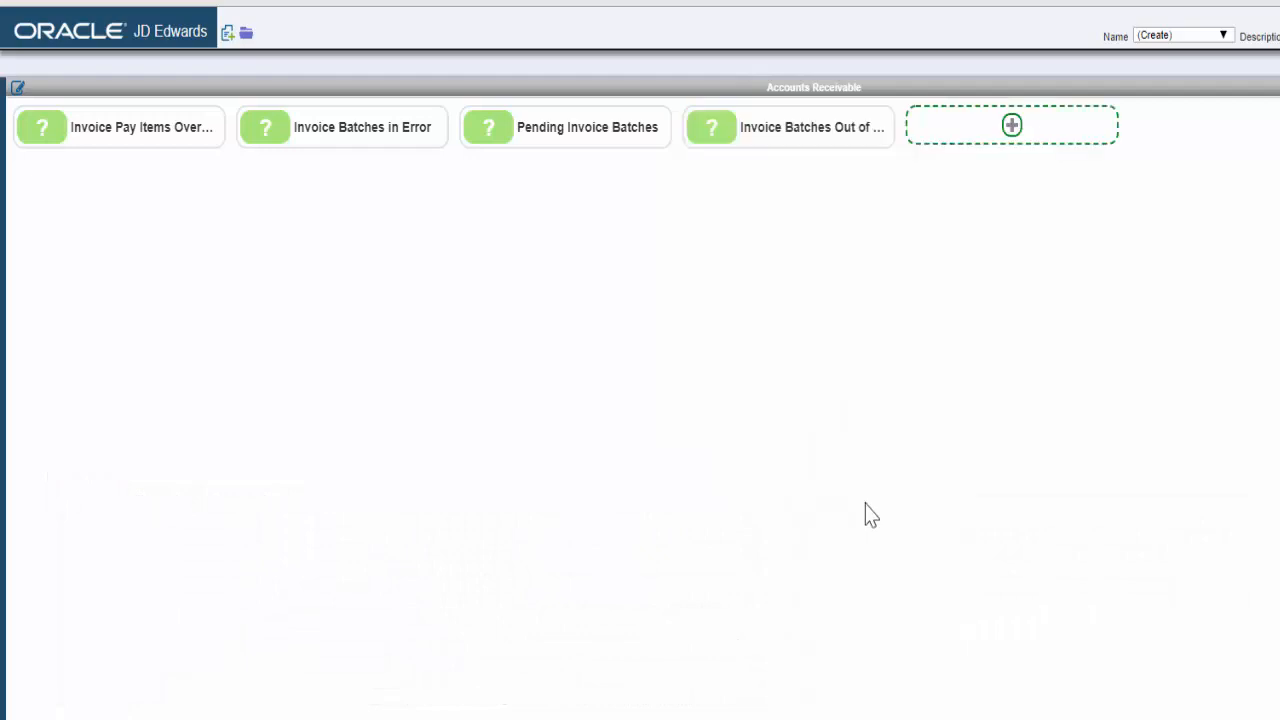
click(1012, 127)
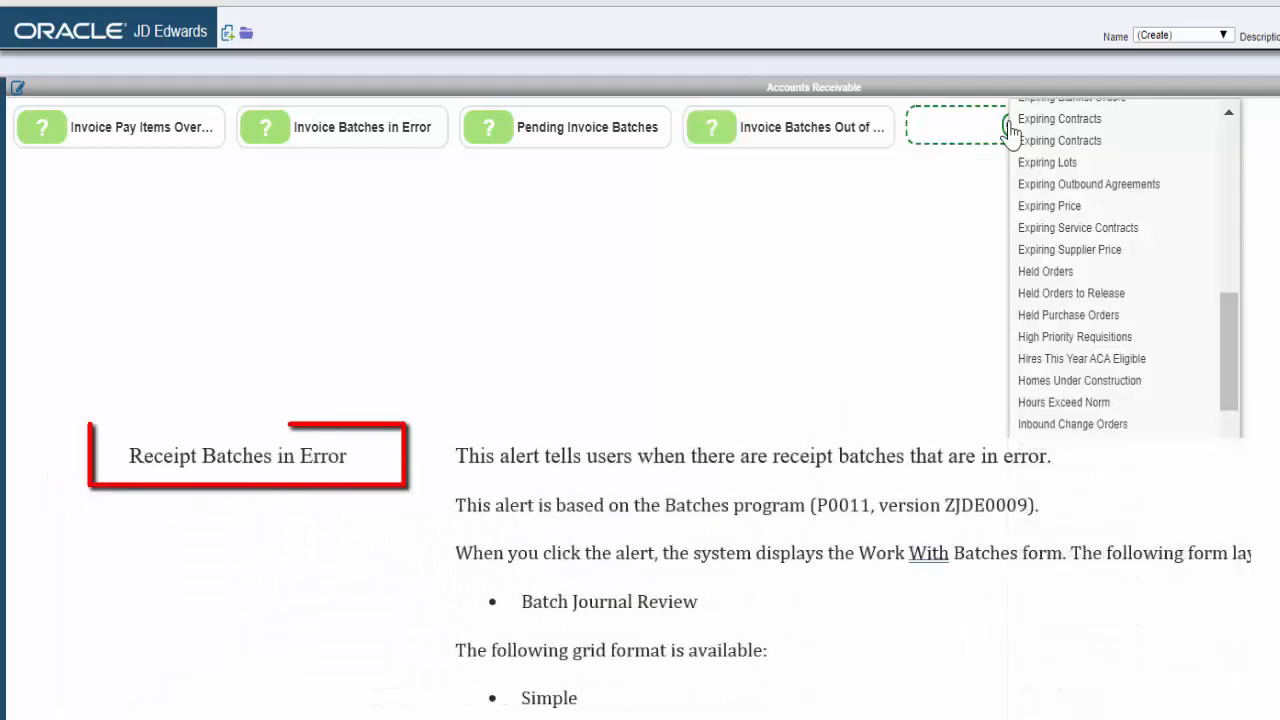
scroll(1140, 420, down, 20)
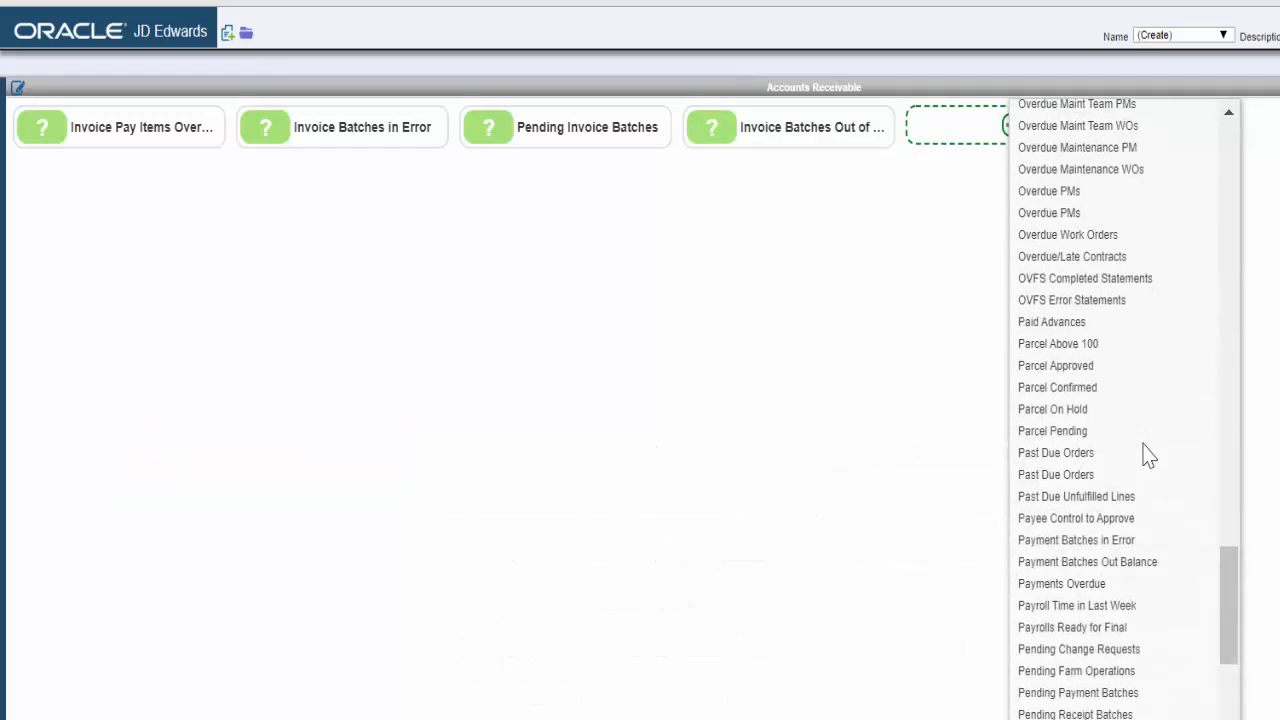
click(1075, 213)
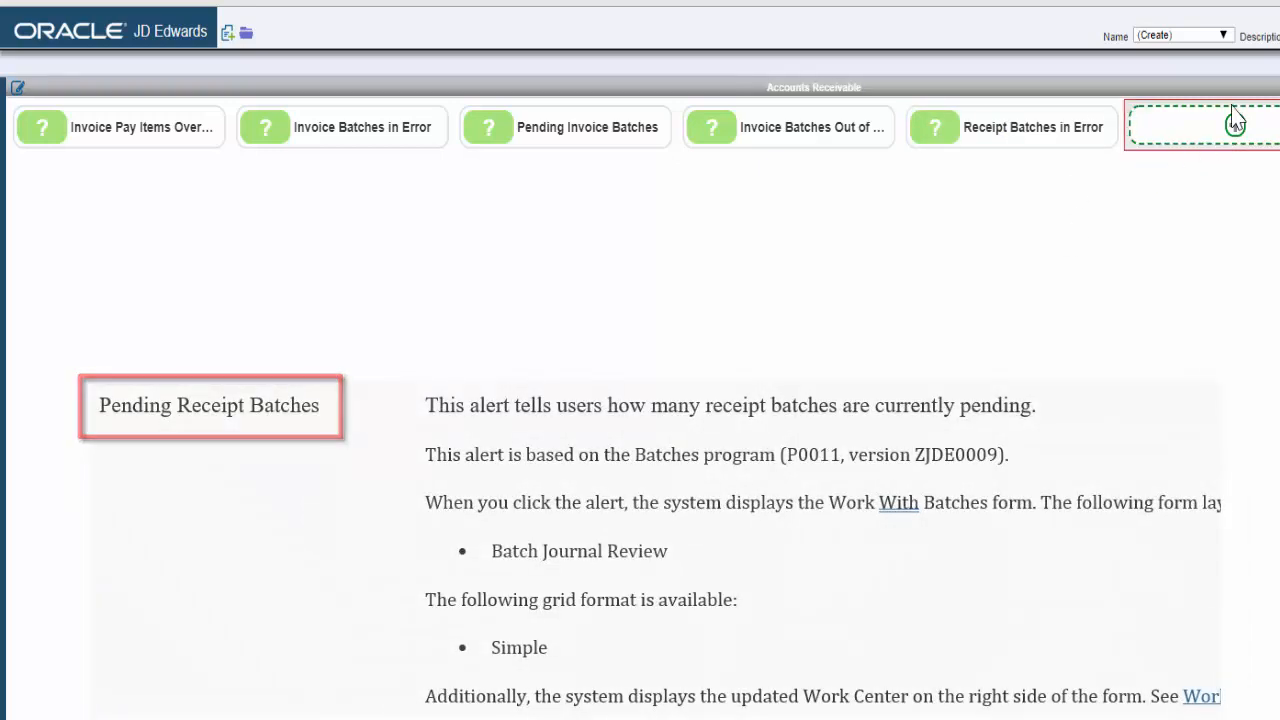
Add the Pending Receipt Batches and Receipt Batches Out of Balance watchlists to the Accounts Receivable pane
click(1092, 126)
scroll(910, 430, up, 8)
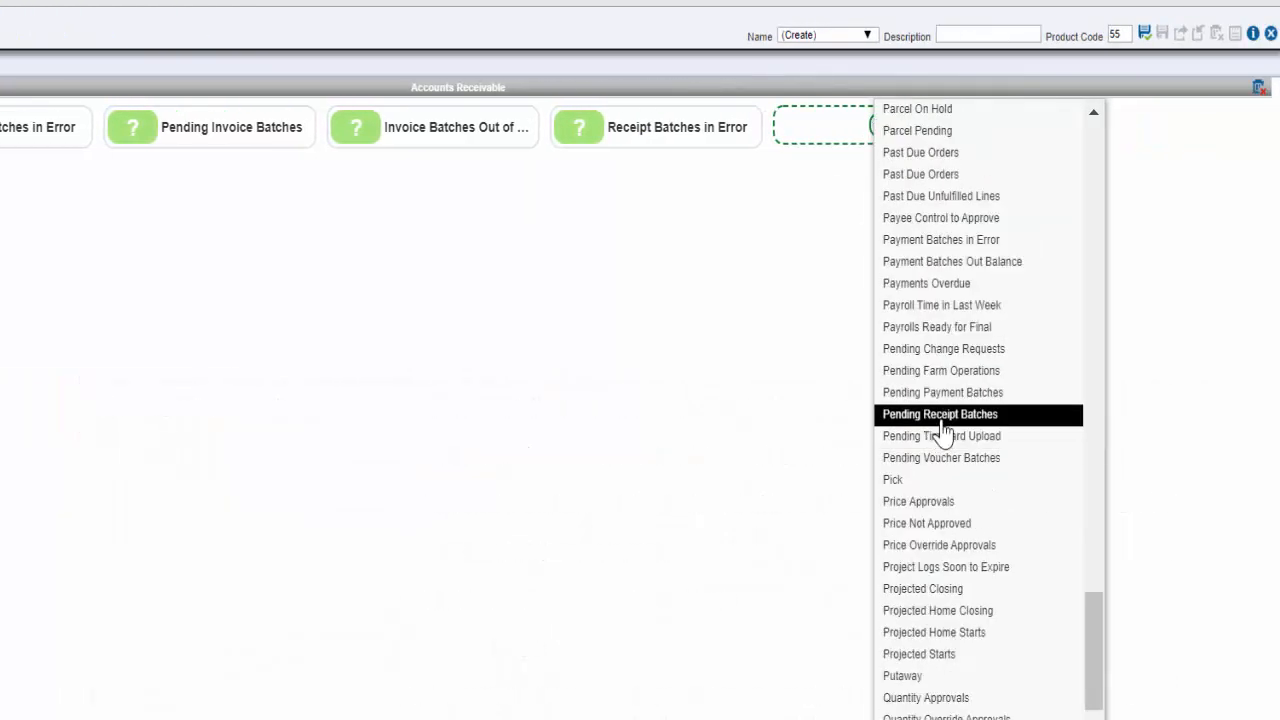
click(945, 420)
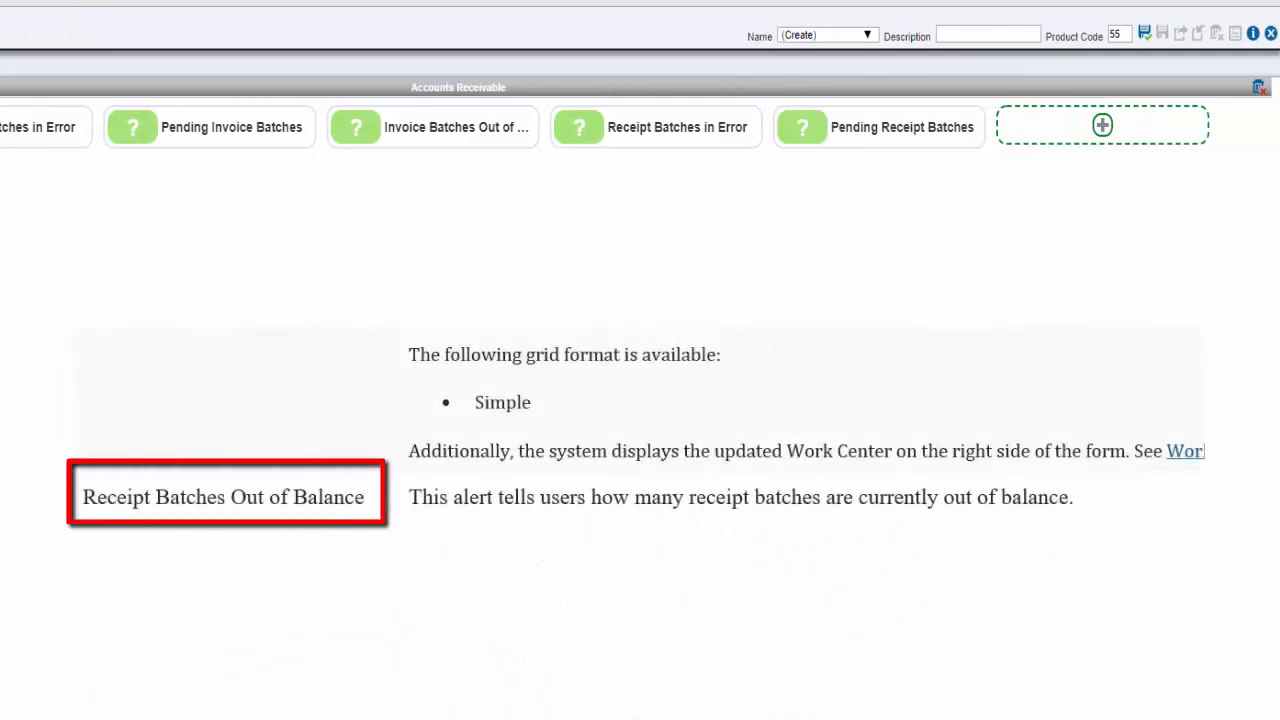
click(1102, 126)
click(1107, 636)
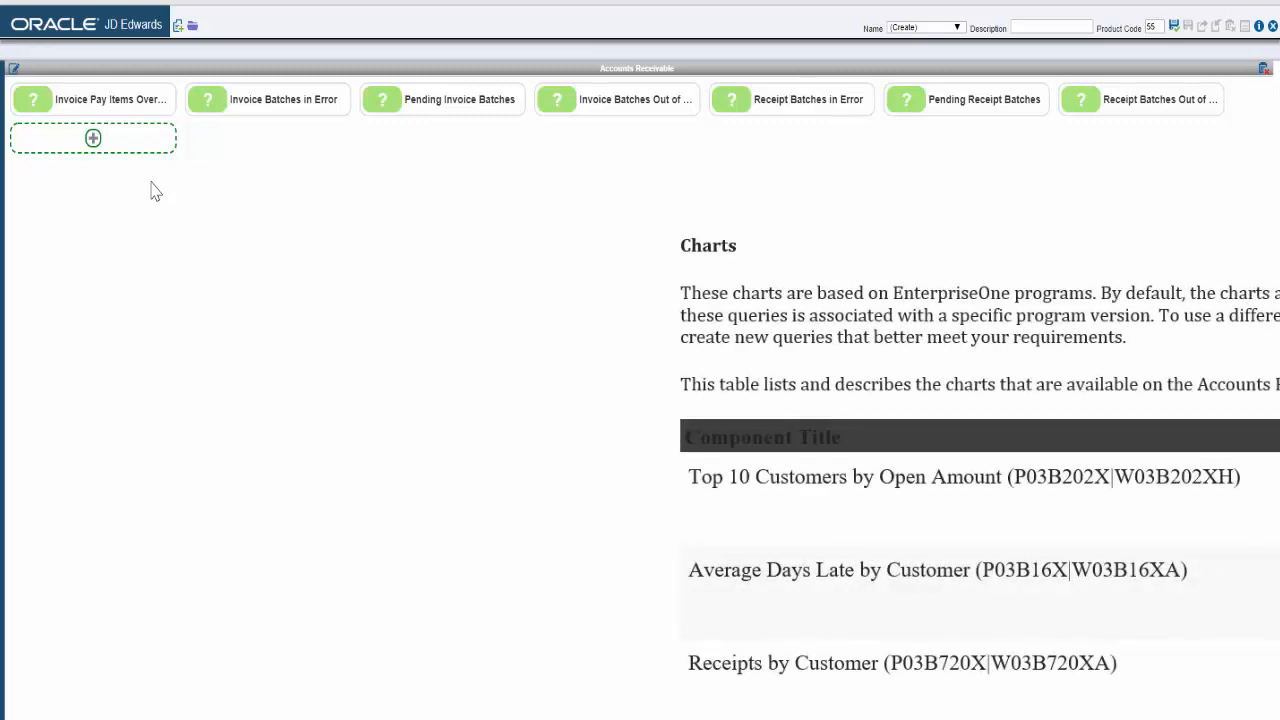
Add EnterpriseOne application P03B202X with the form Top 10 Customers by Open Amount (W03B202XH) to the right of the watchlist pane
click(178, 30)
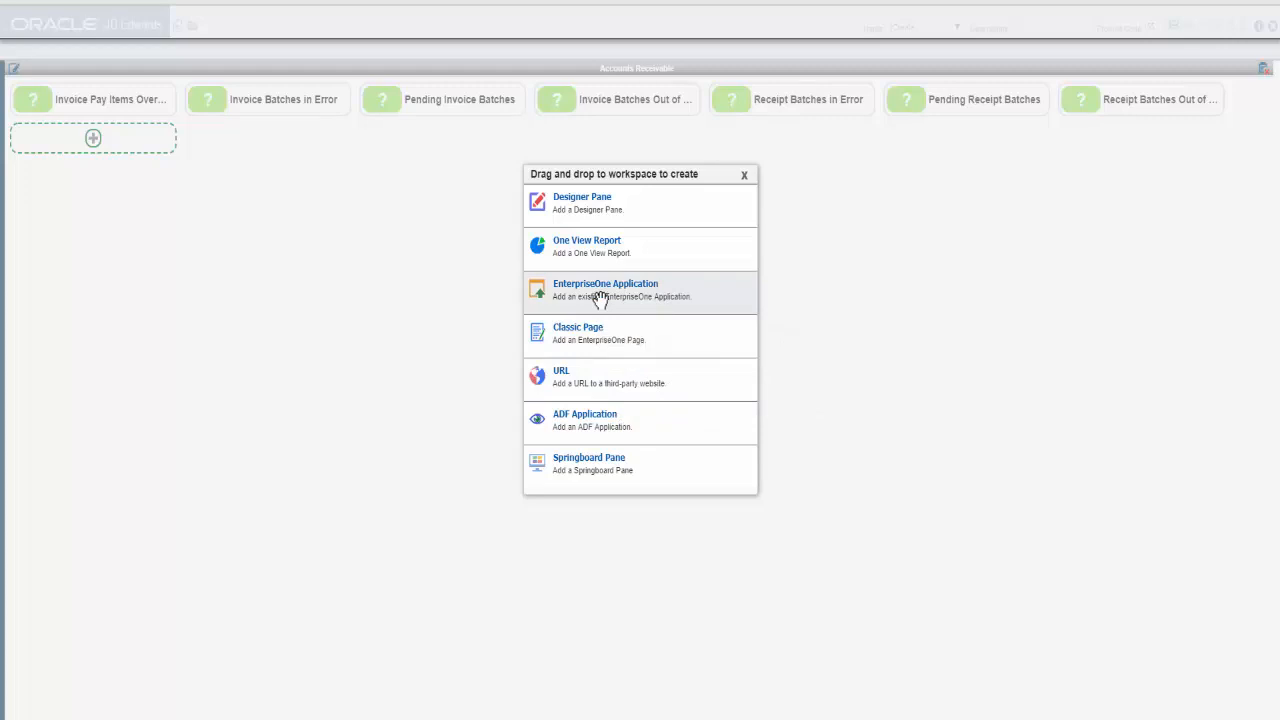
drag(600, 298, 806, 384)
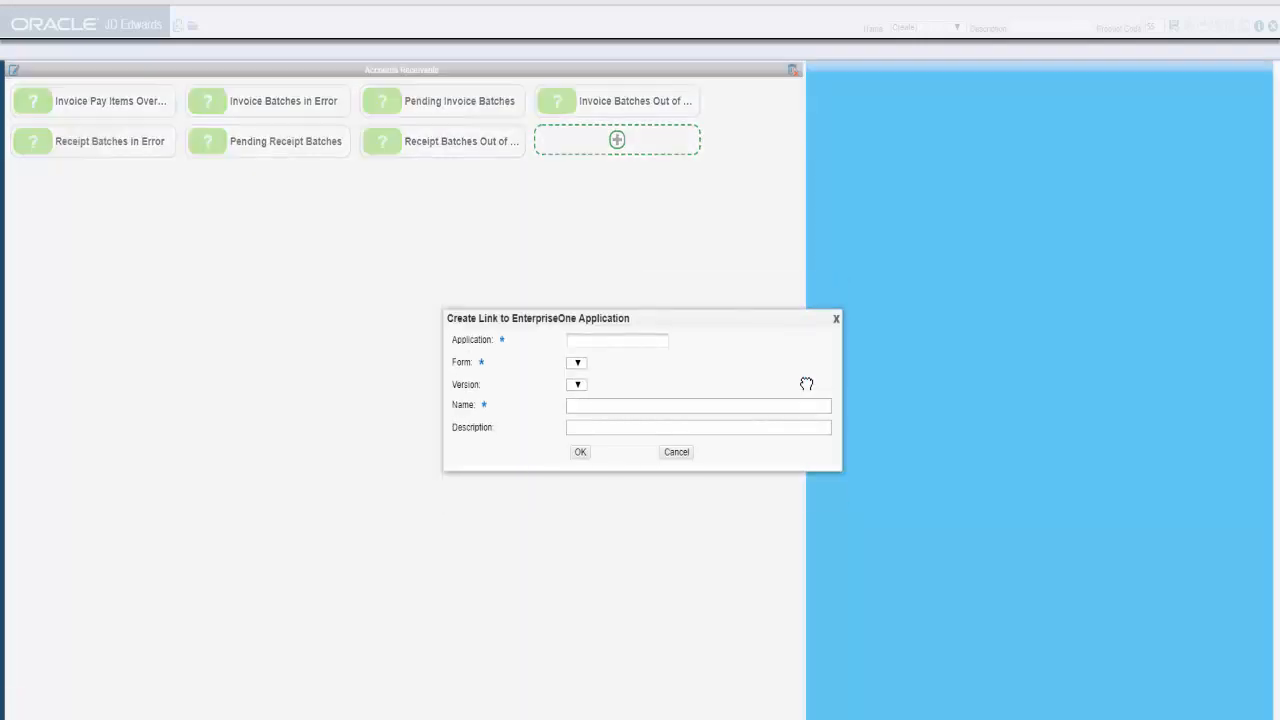
click(635, 342)
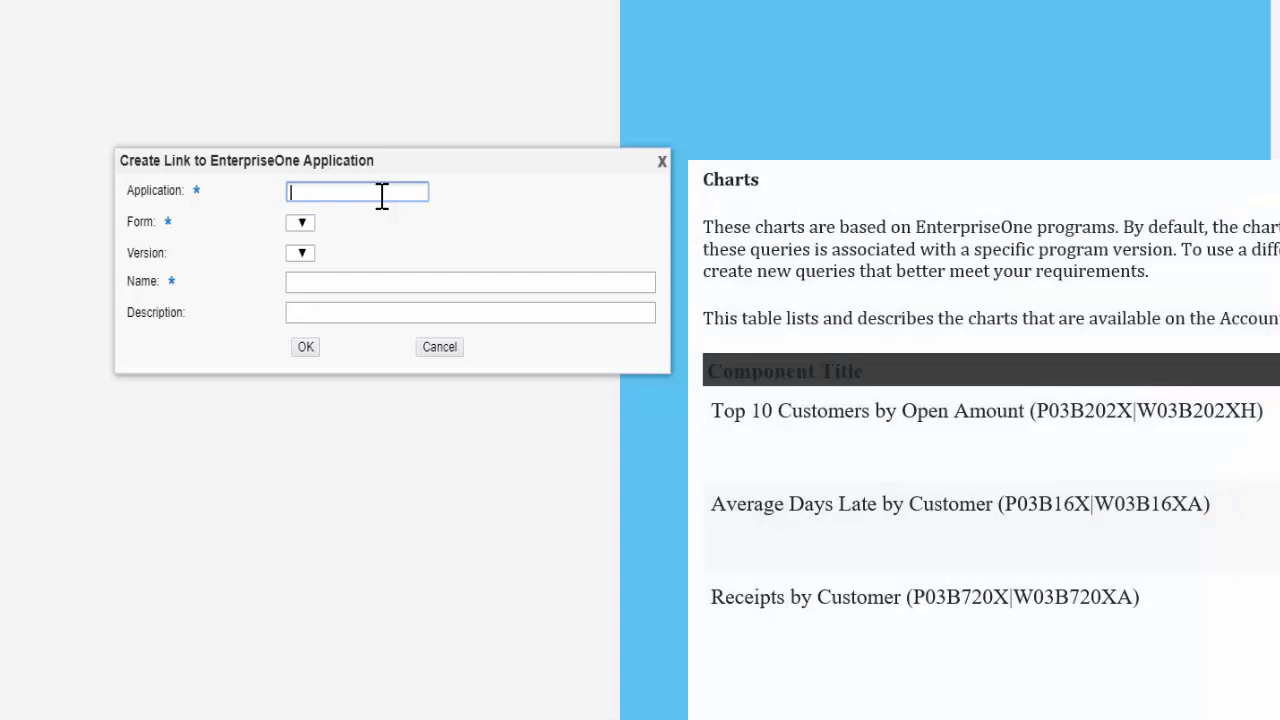
text(P03b202x)
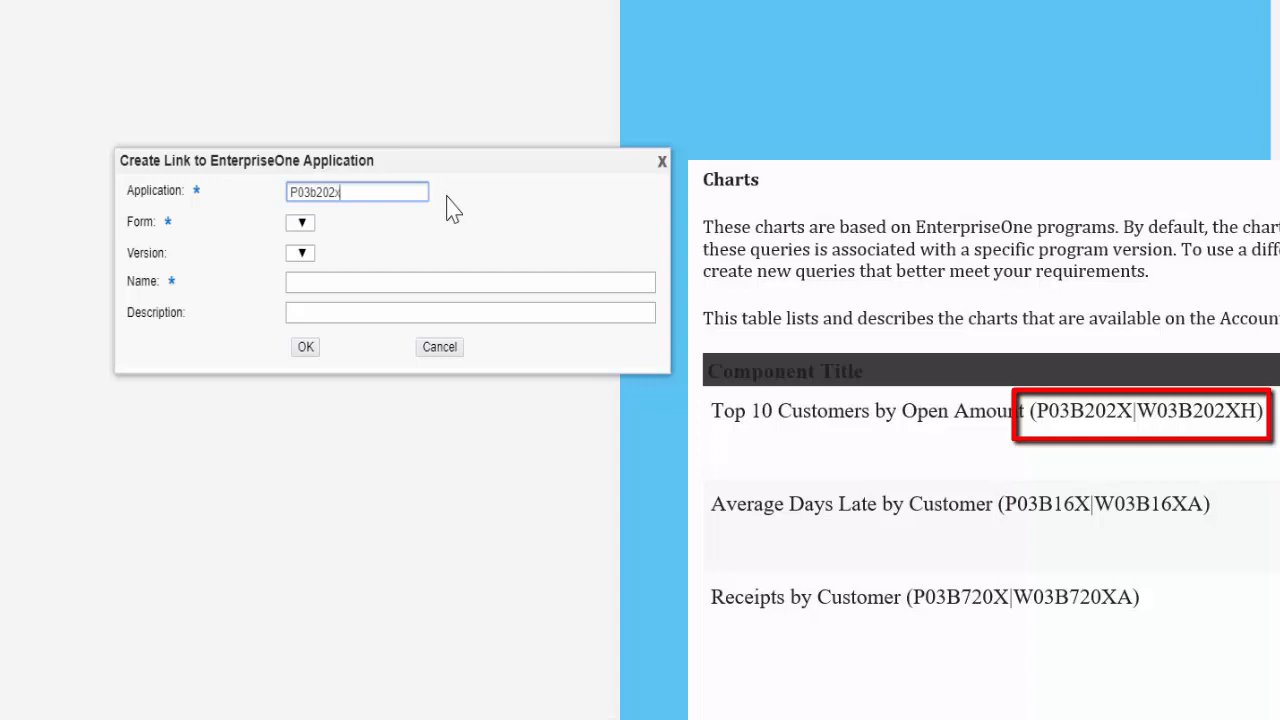
key(Tab)
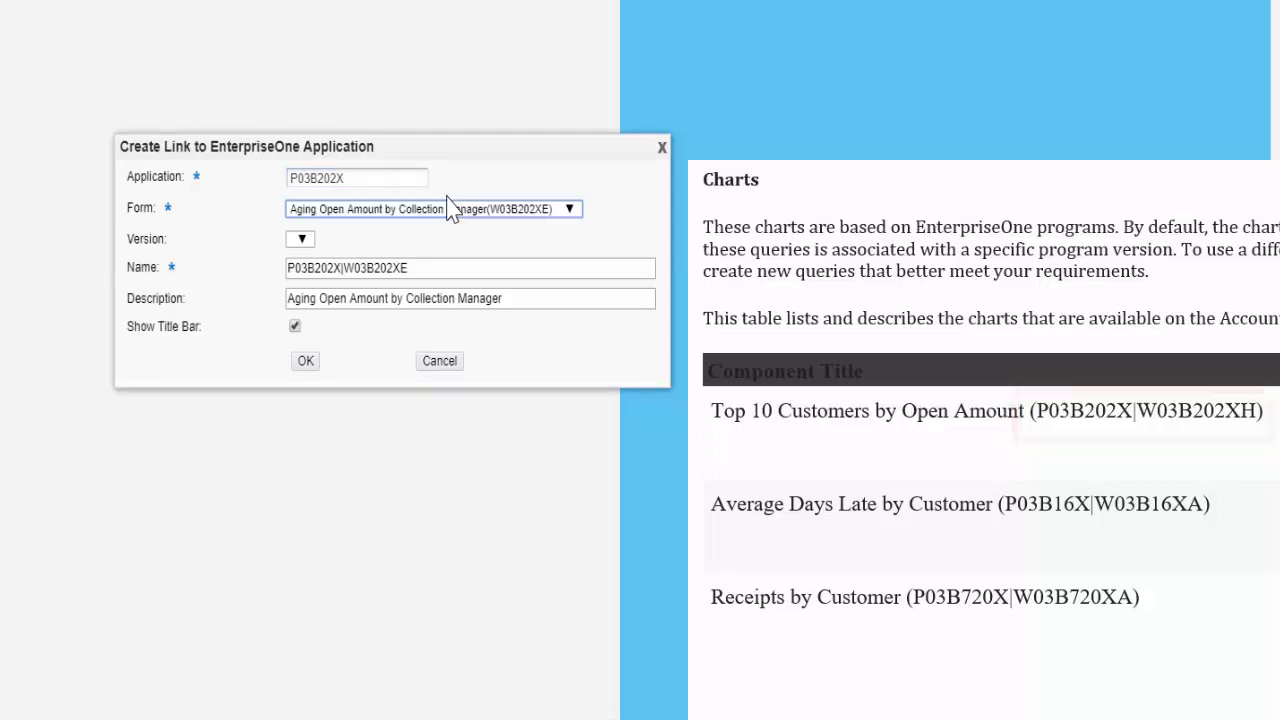
click(572, 212)
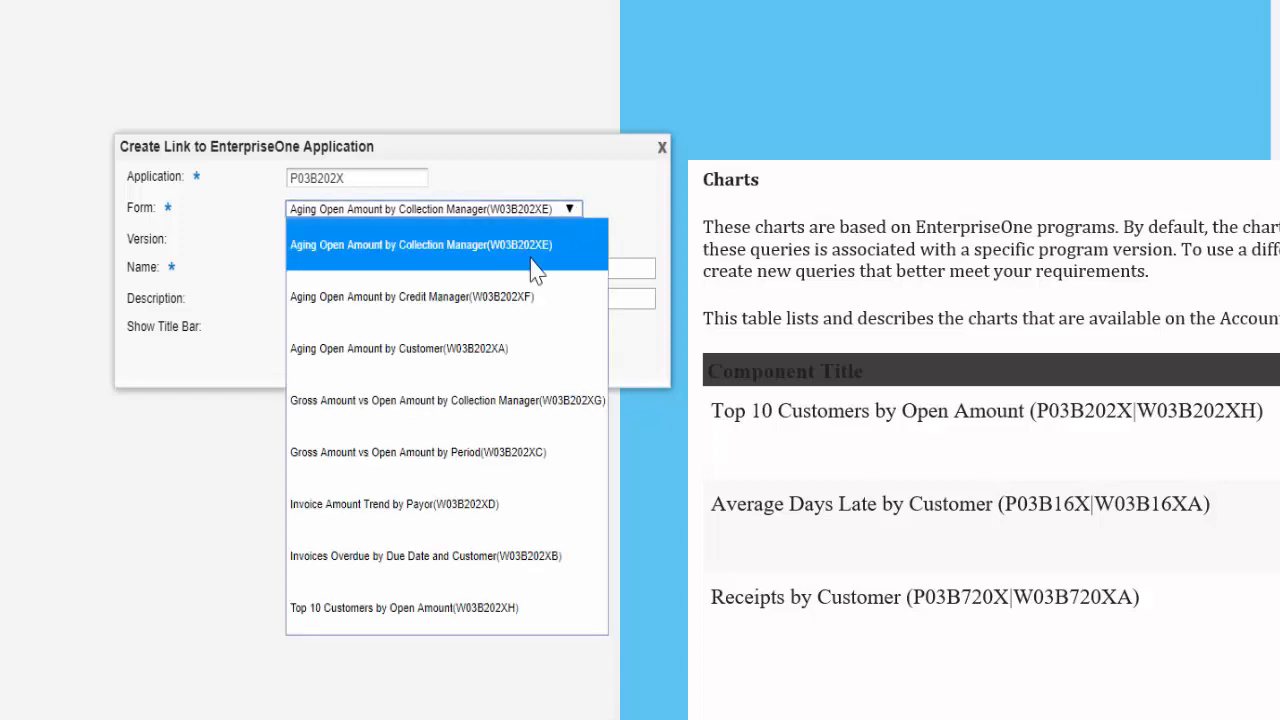
click(453, 609)
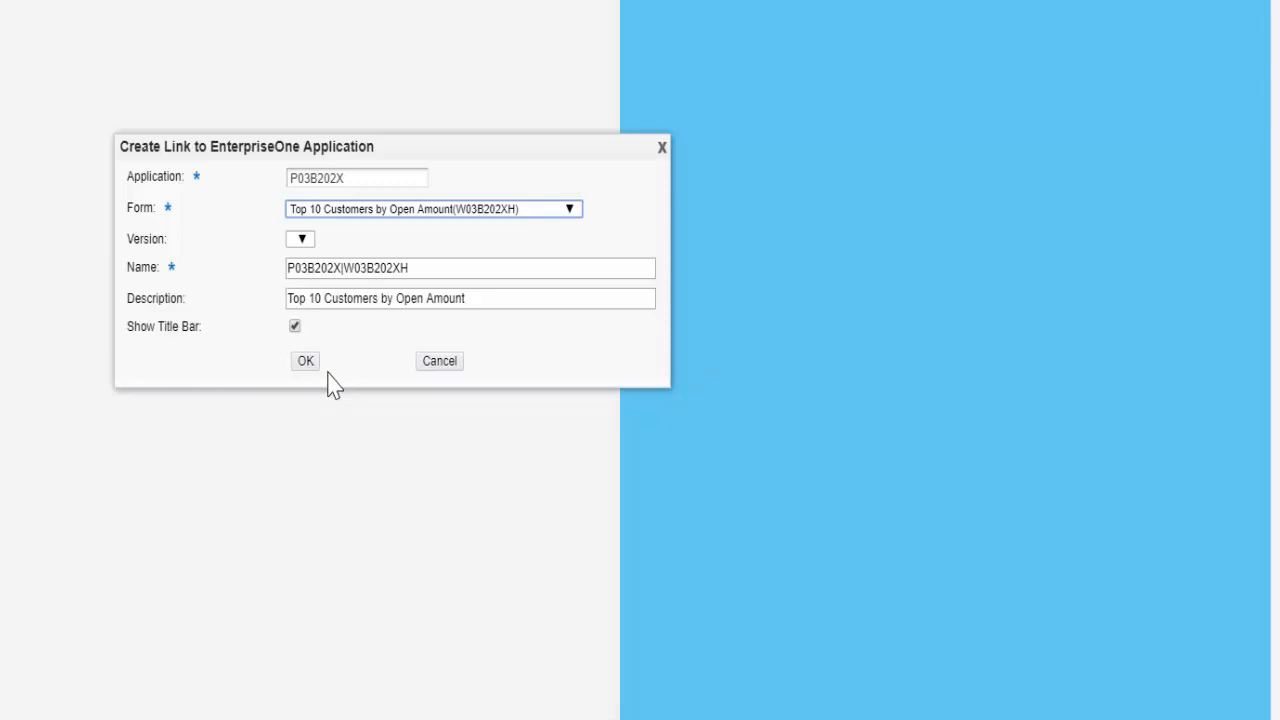
click(307, 366)
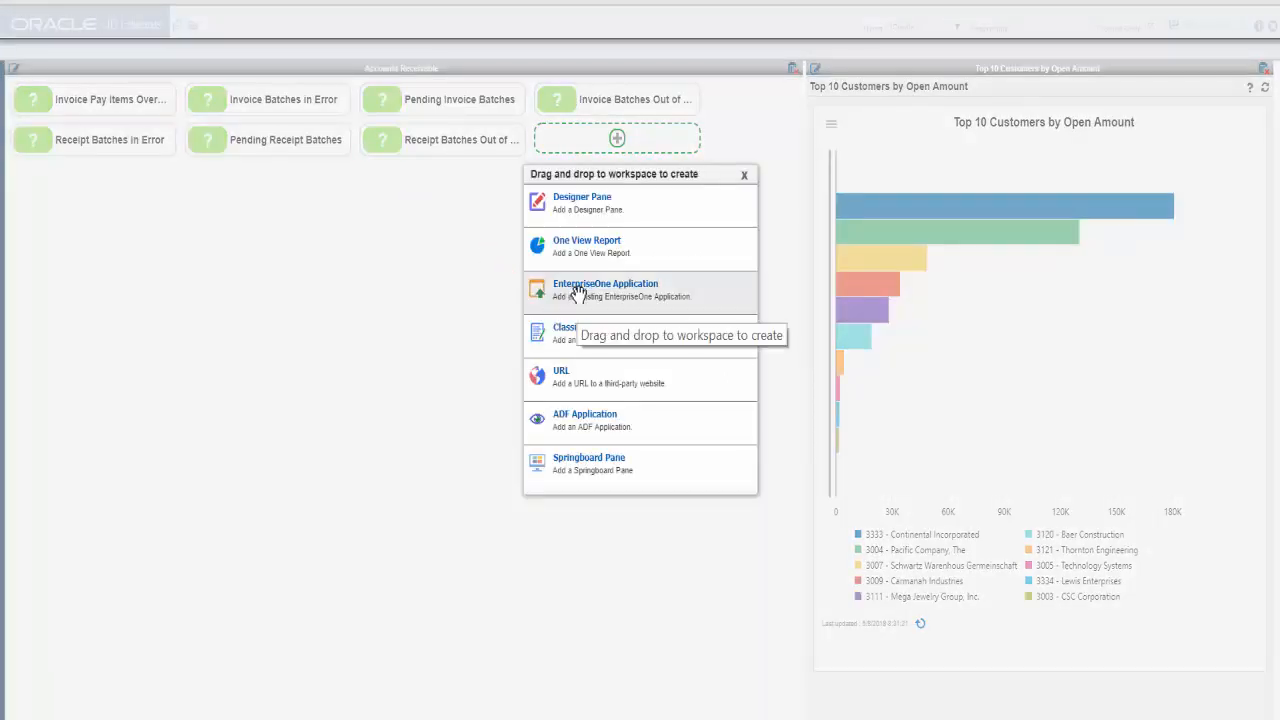
Narrow the Accounts Receivable pane to a single column of watchlists, giving the Top 10 Customers chart the remaining width
drag(578, 290, 800, 250)
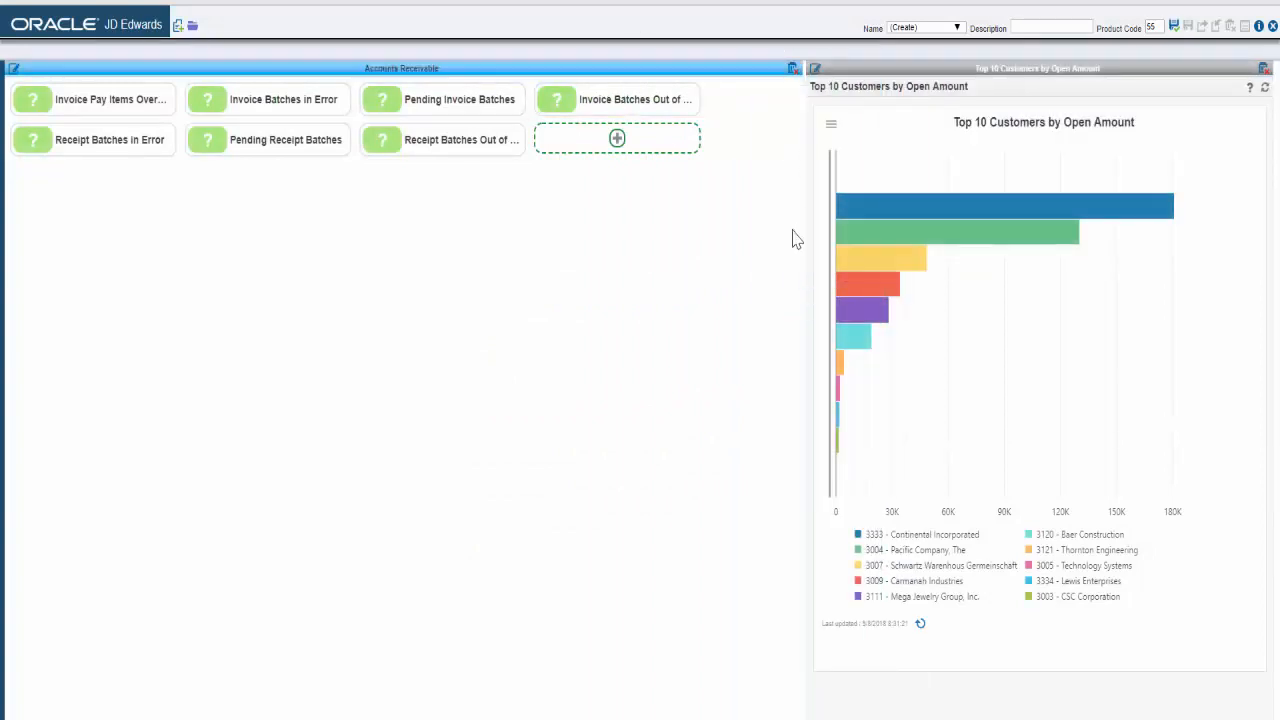
mouse_move(845, 347)
drag(805, 357, 243, 355)
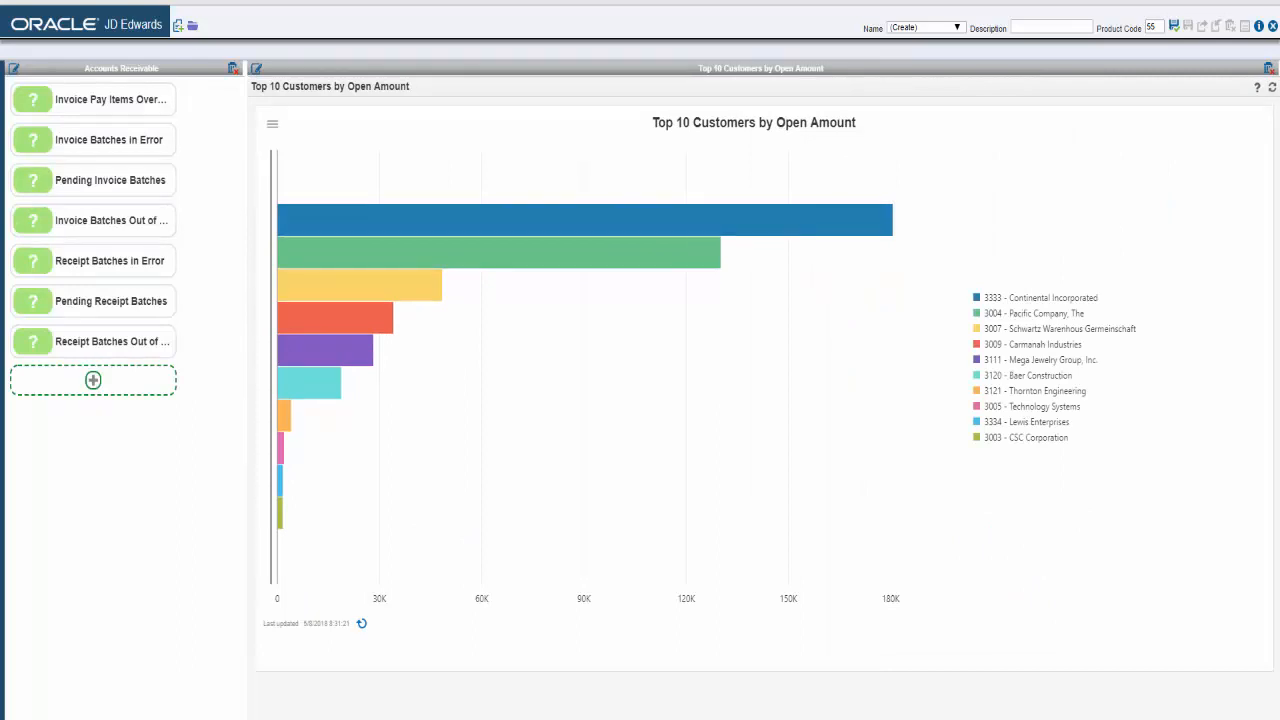
Add EnterpriseOne application P03B16X with the form Average Days Late by Customer (W03B16XA) to the right of the Top 10 Customers chart
click(177, 30)
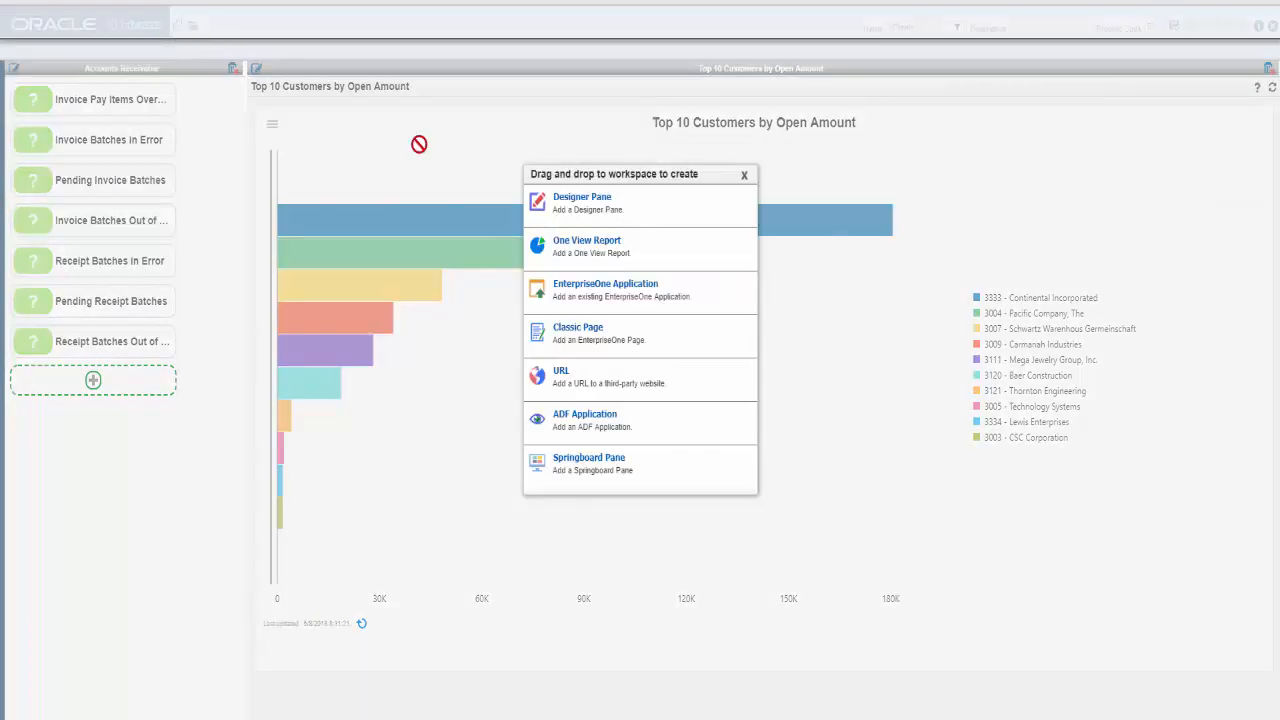
drag(563, 294, 826, 383)
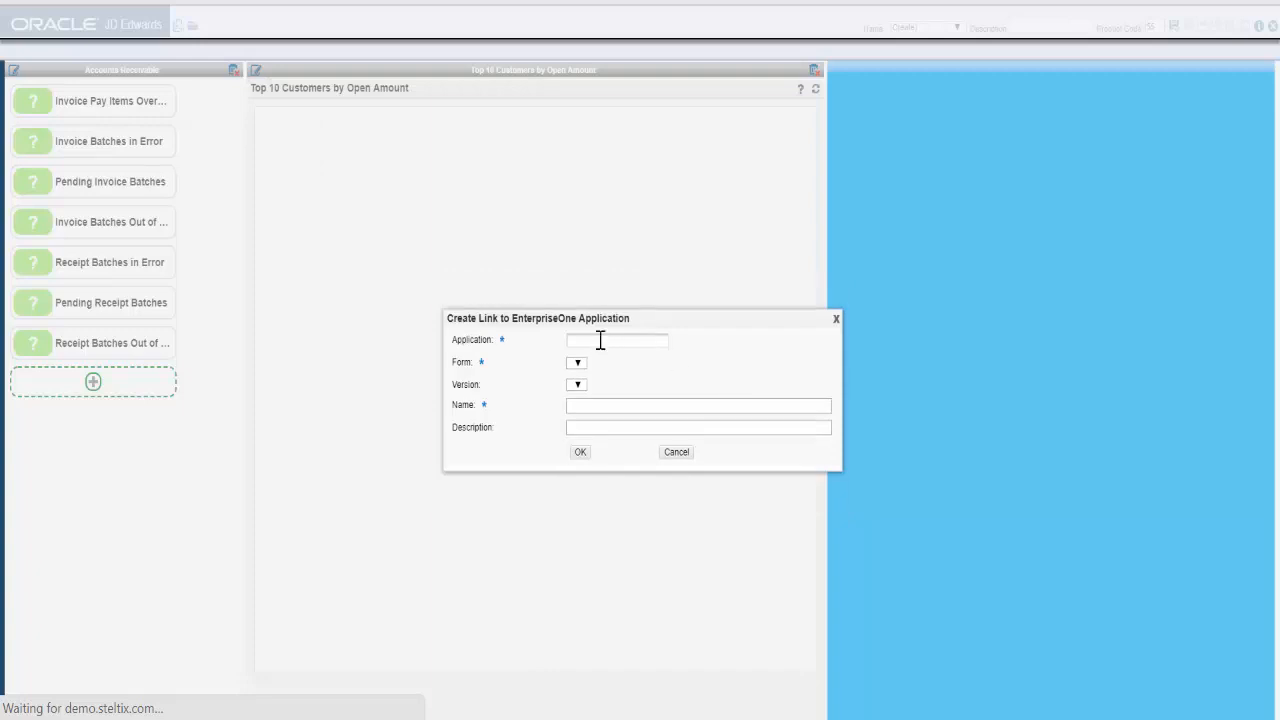
click(600, 340)
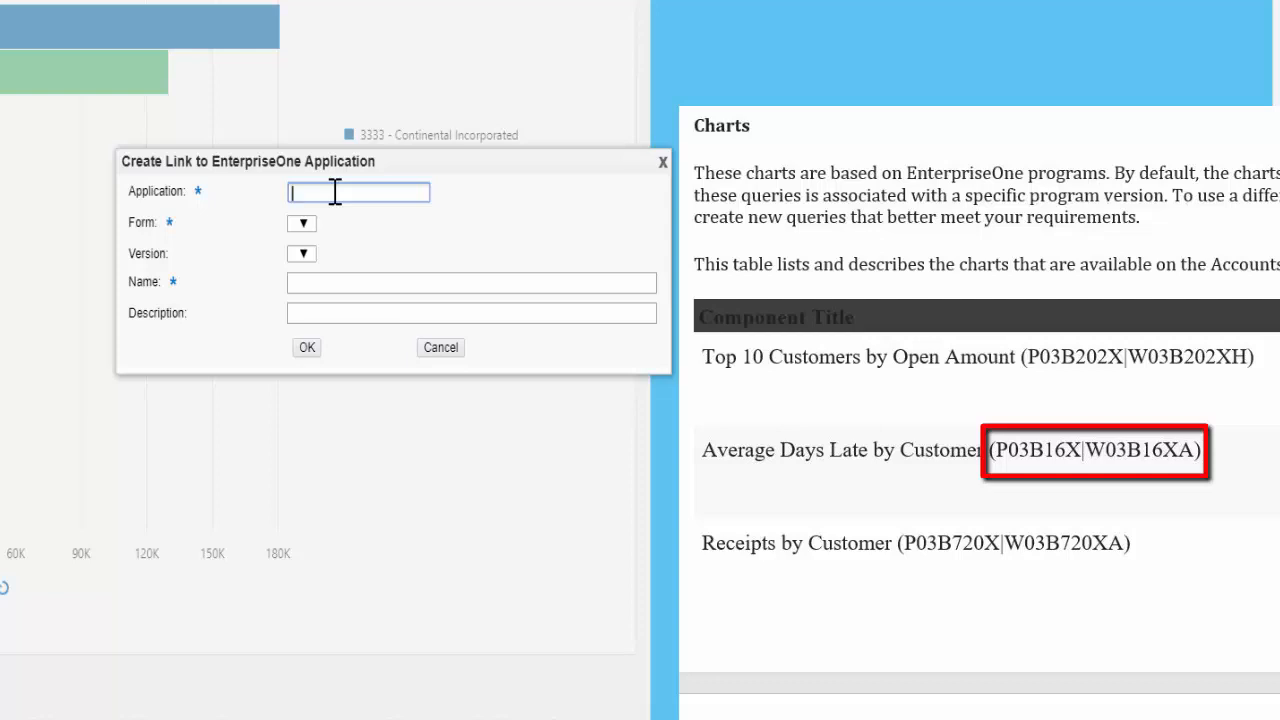
text(p03b16x)
key(Tab)
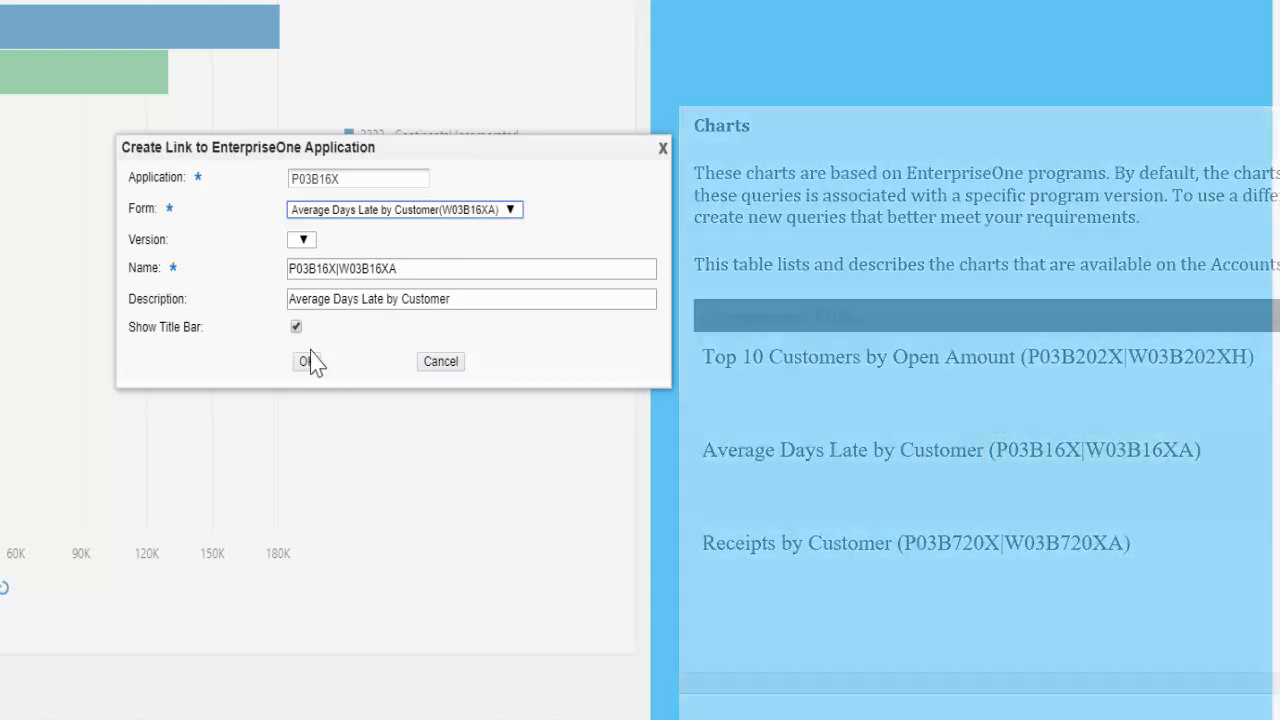
click(306, 361)
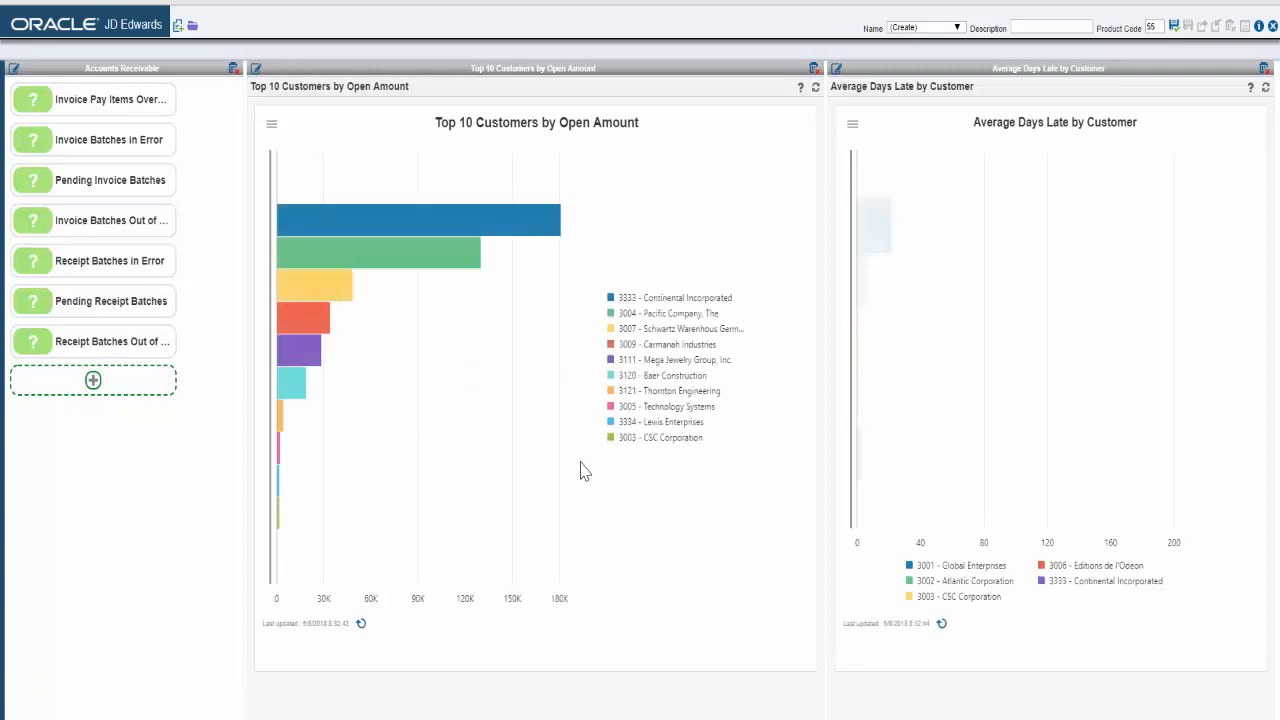
Add EnterpriseOne application P03B720X with the form Receipts by Customer (W03B720XA) below the Top 10 Customers chart
click(176, 27)
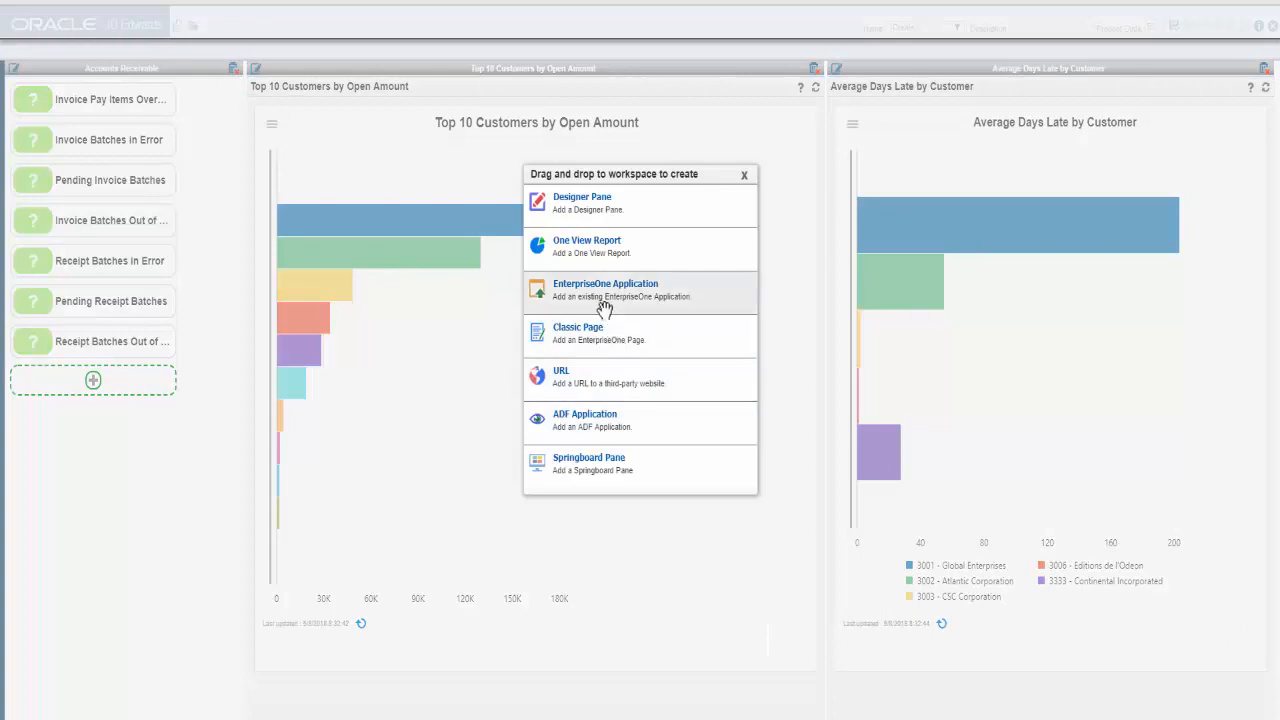
drag(605, 303, 542, 443)
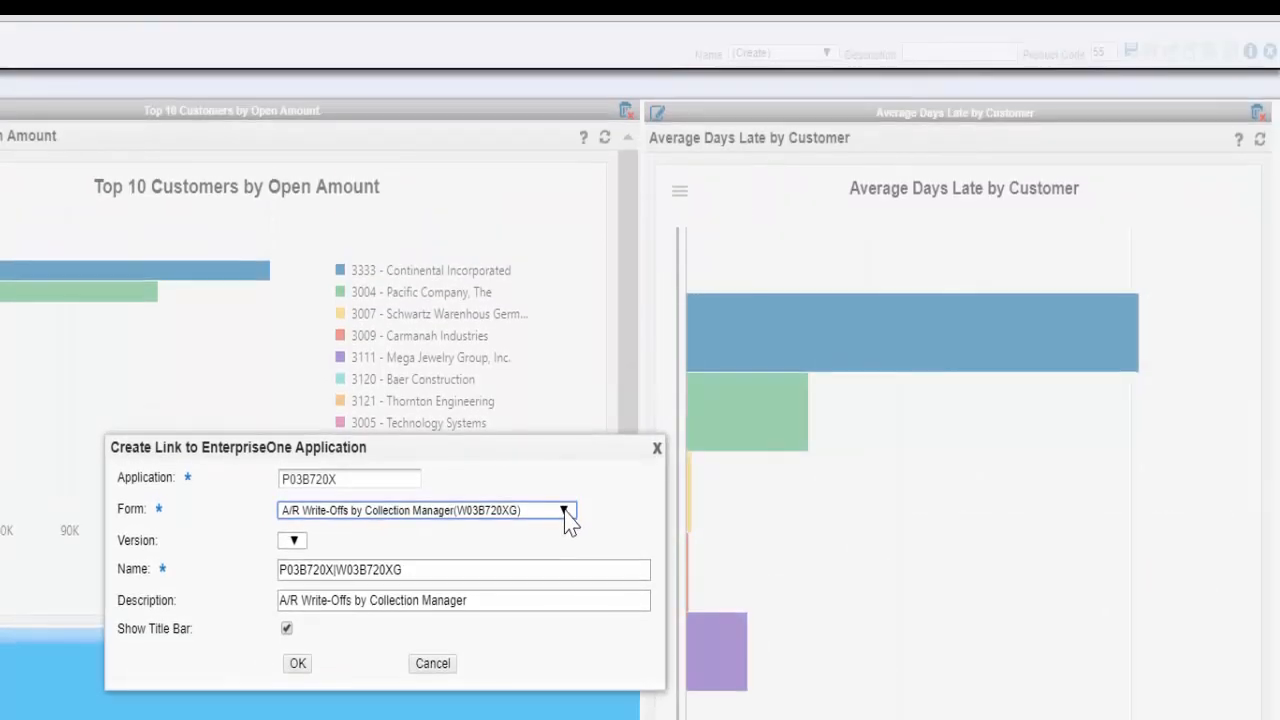
click(565, 207)
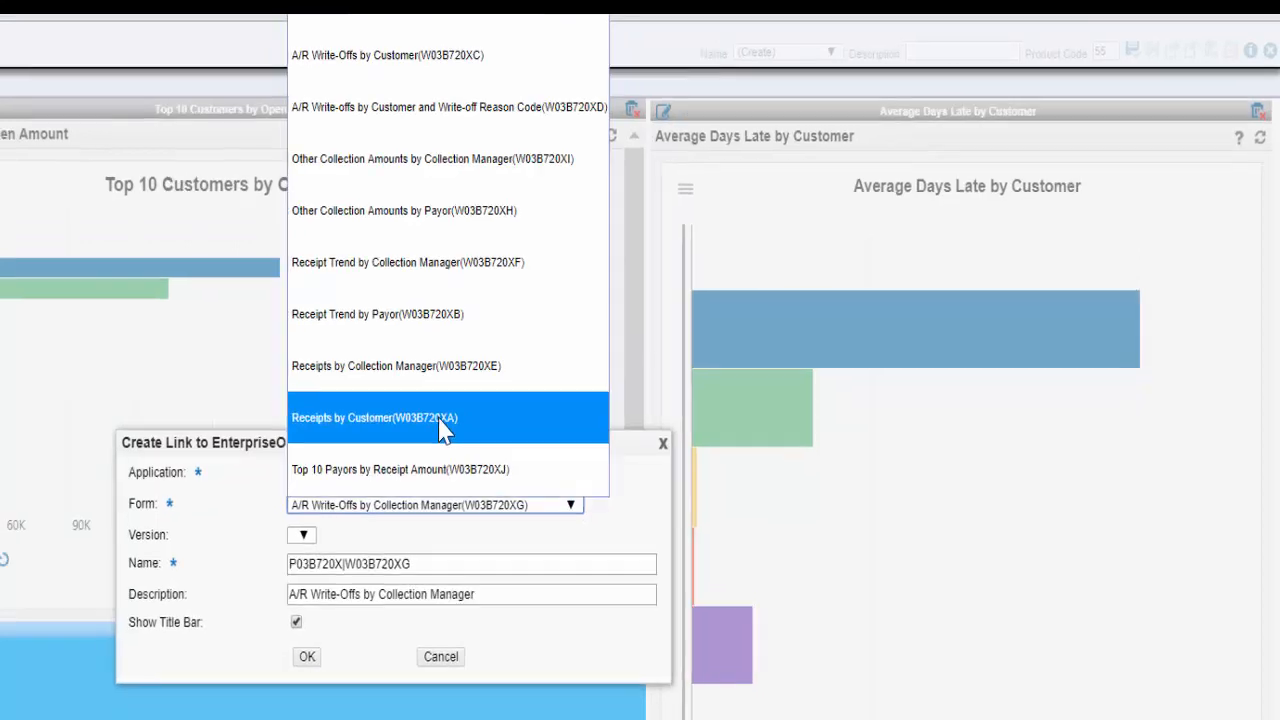
click(437, 422)
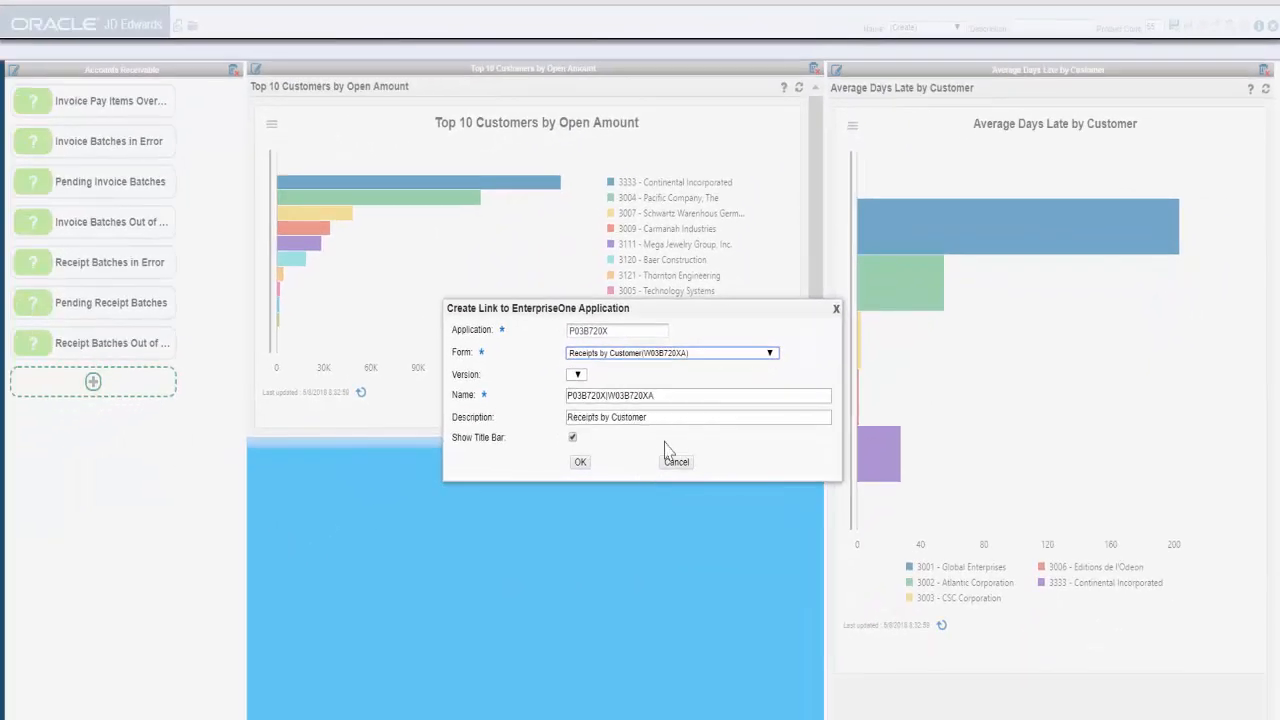
click(582, 464)
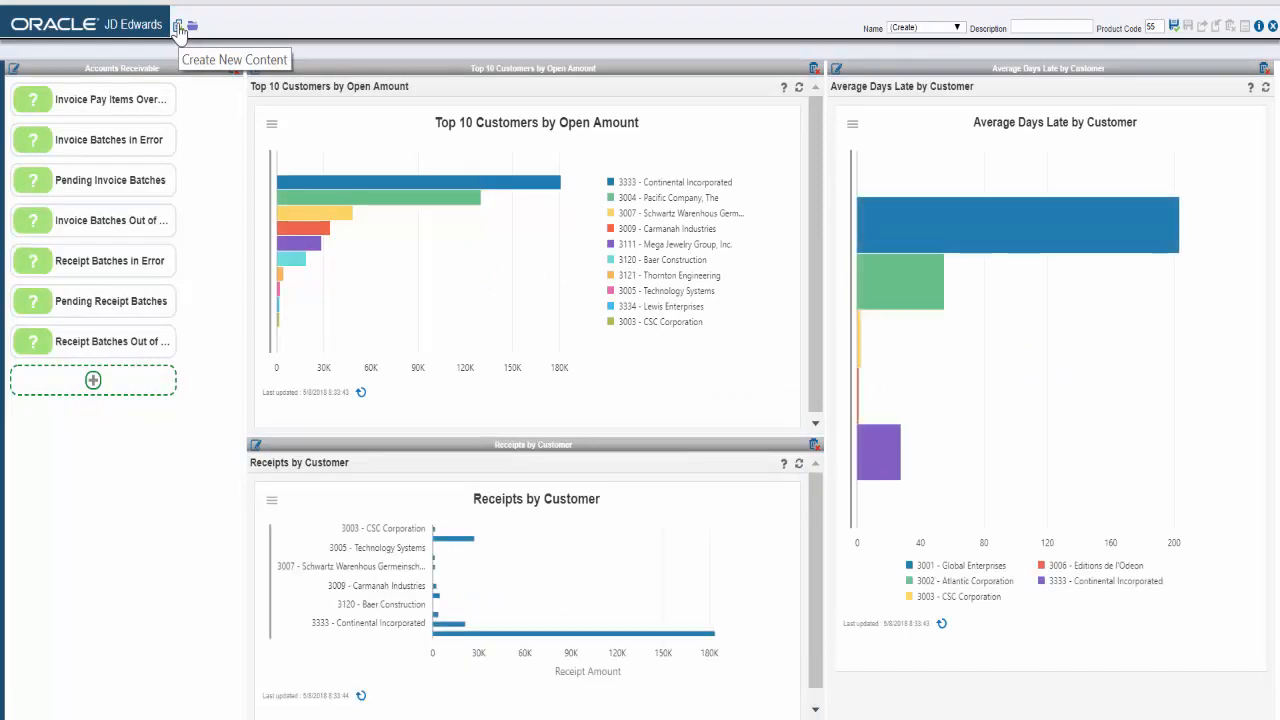
Add EnterpriseOne application P03B720X with the form Receipt Trend by Collection Manager (W03B720XF) below the Average Days Late chart, and widen that chart column
click(177, 26)
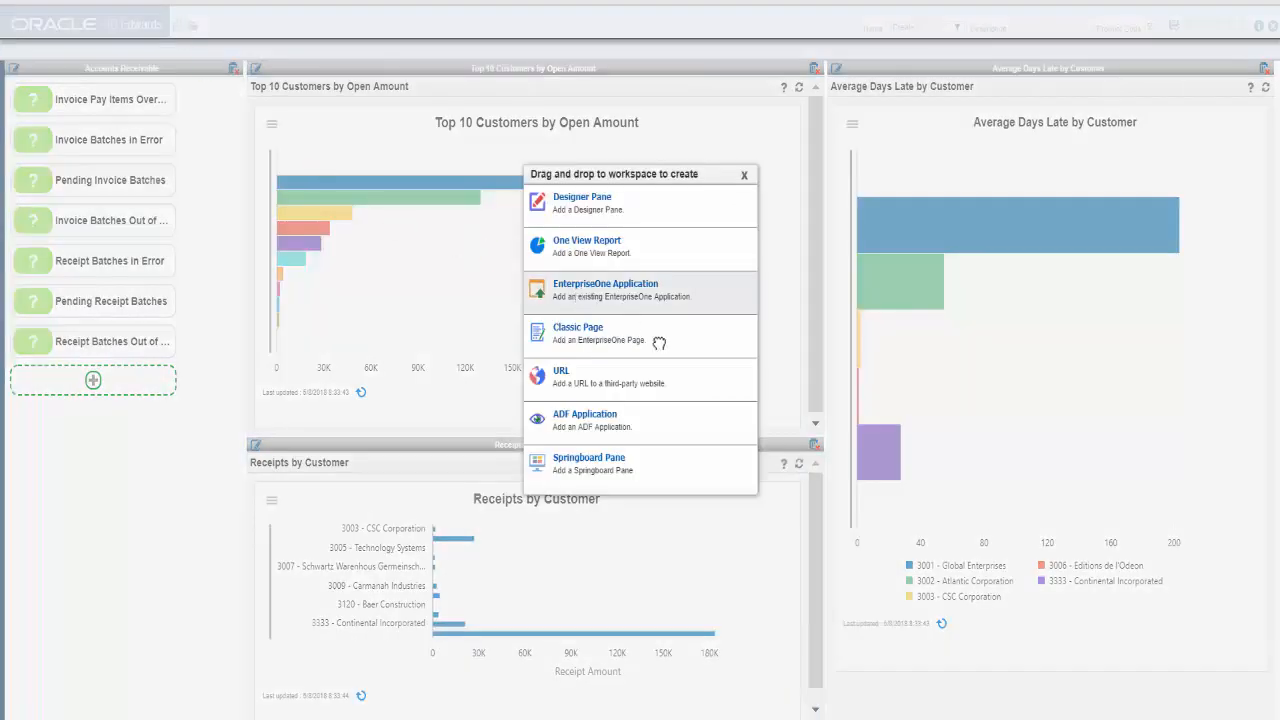
drag(620, 290, 1075, 447)
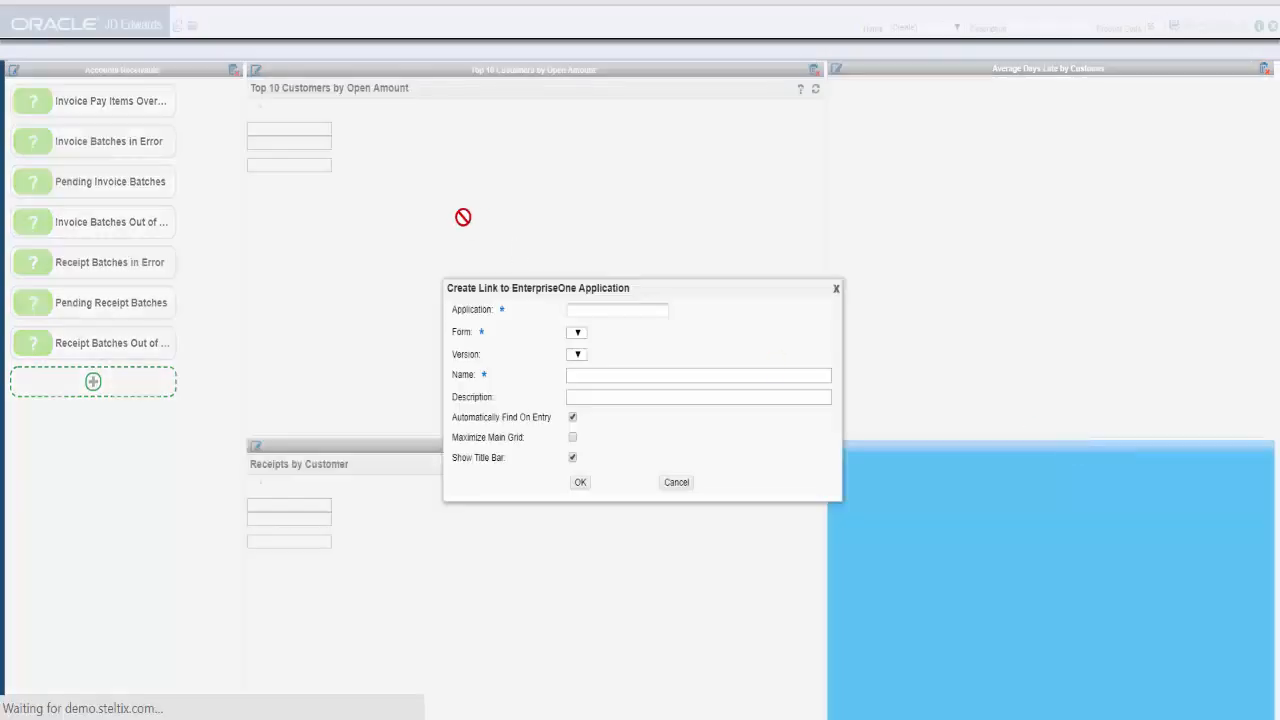
click(603, 339)
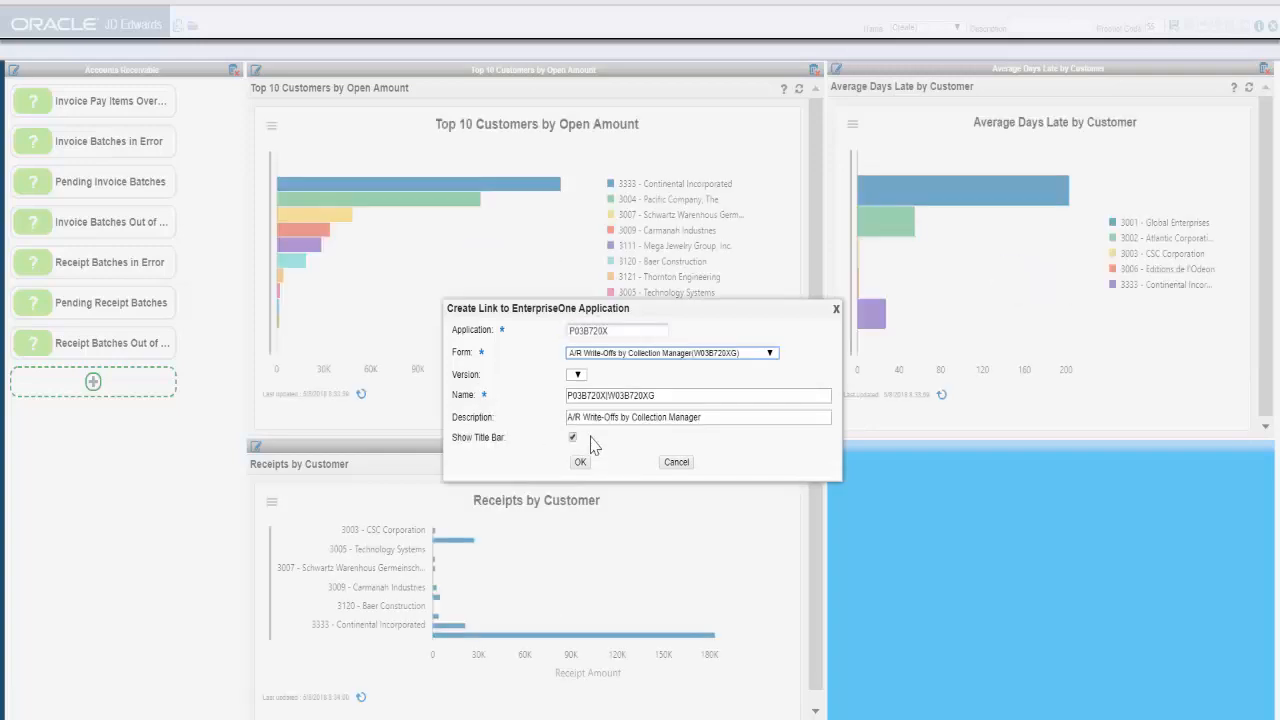
click(770, 355)
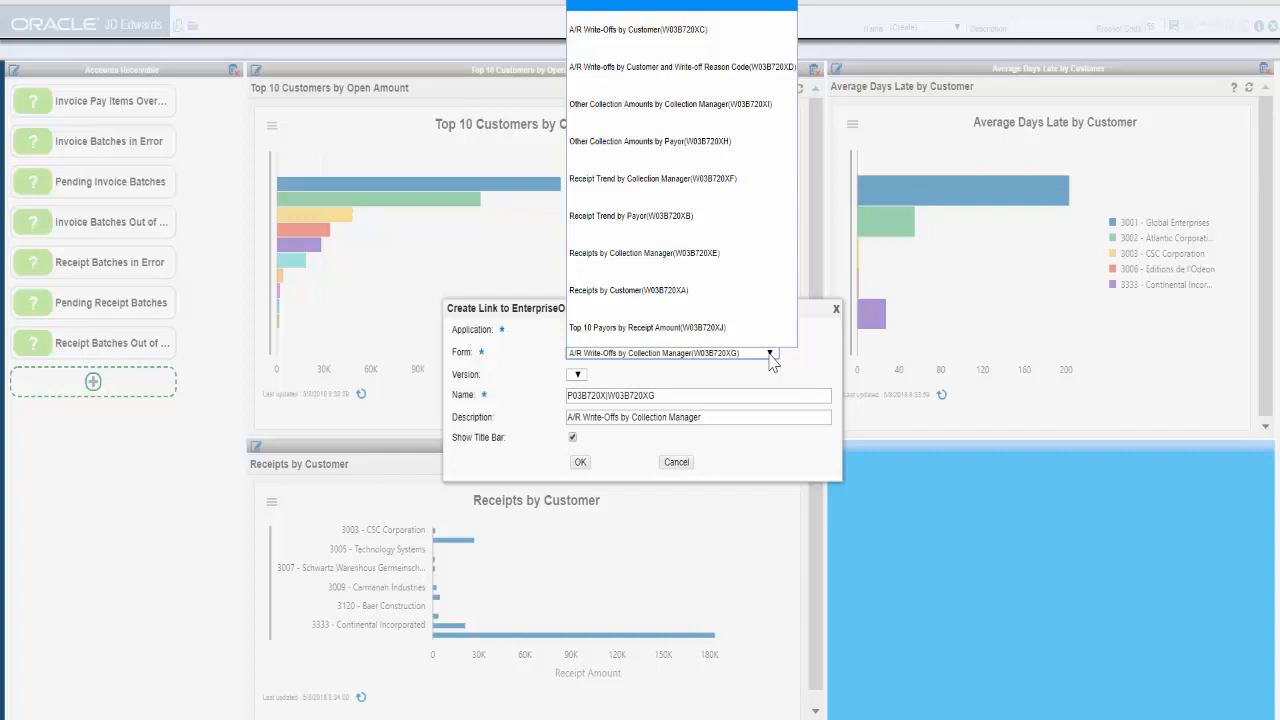
click(670, 179)
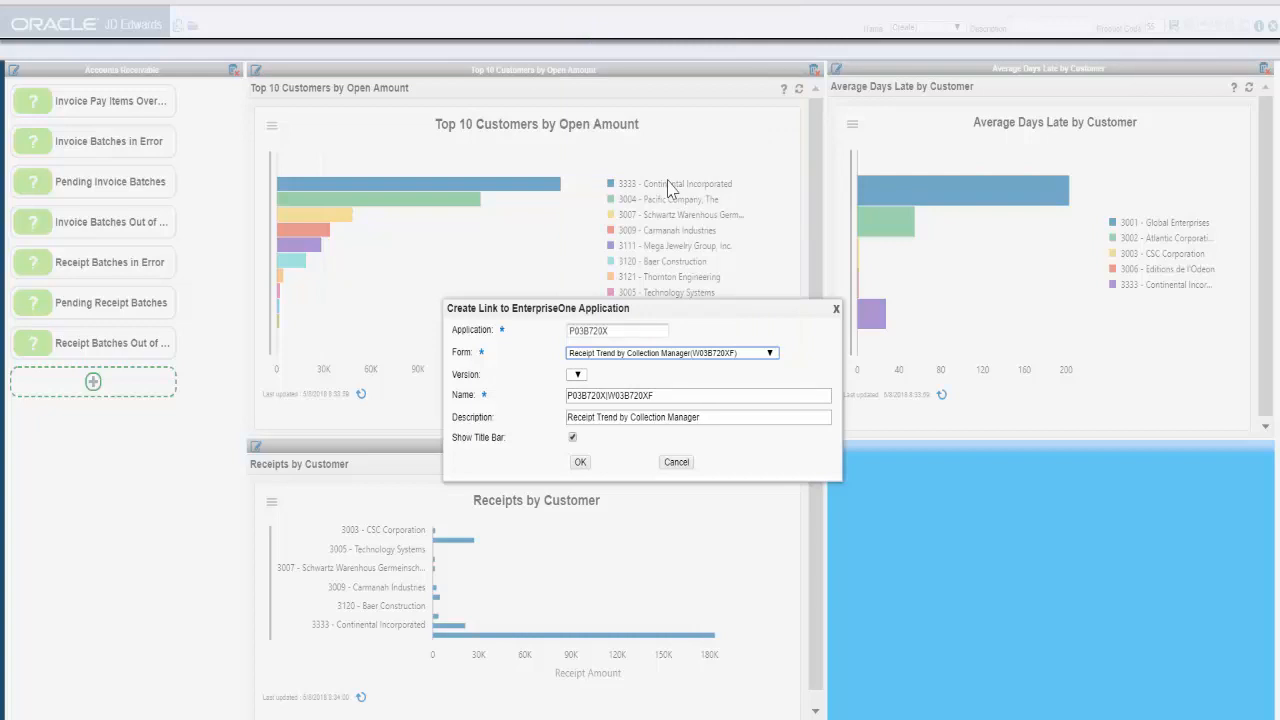
click(580, 463)
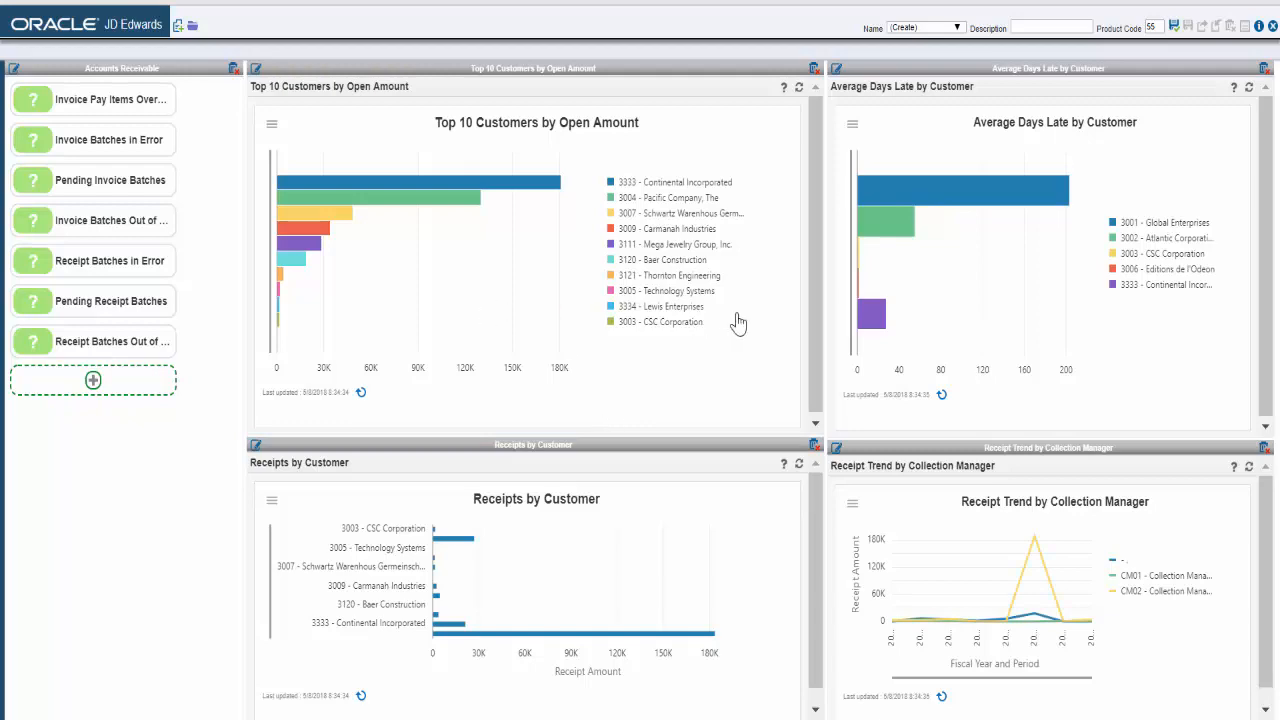
drag(824, 289, 685, 287)
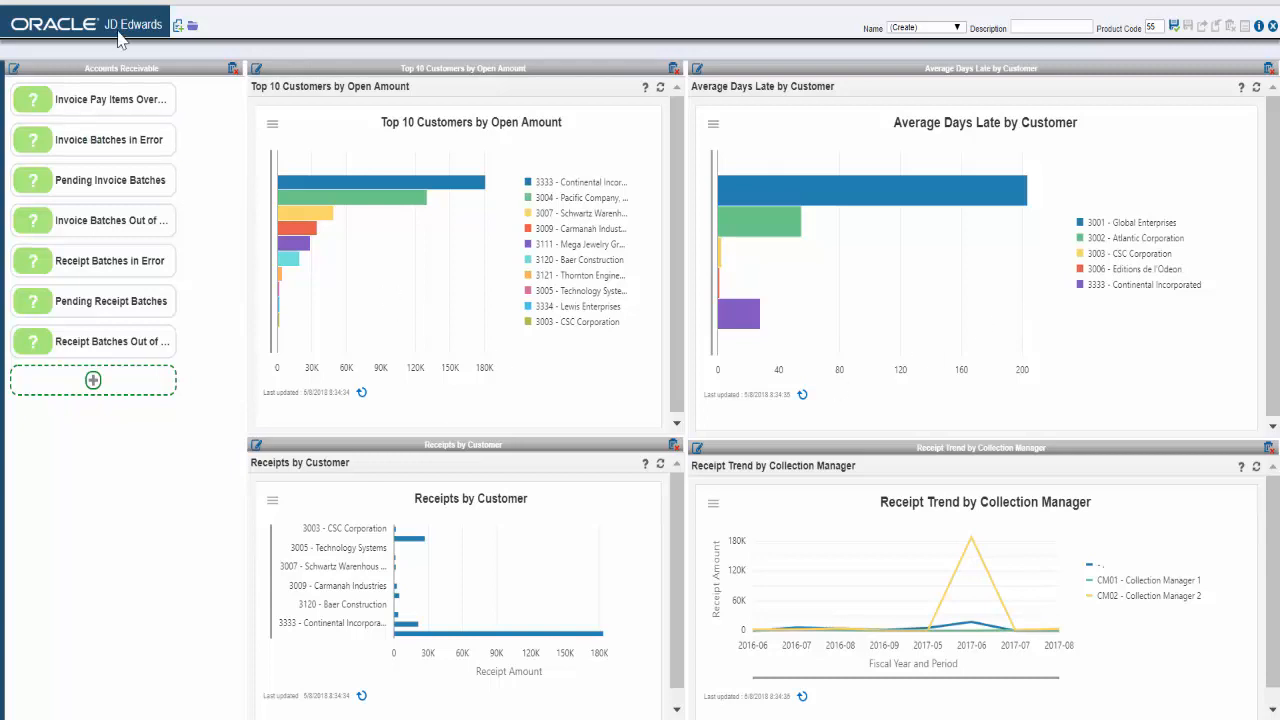
Add a springboard pane named Accounts Receivable Manager with parent task G03B703 to the right of the Average Days Late chart, and review its tasks
click(180, 30)
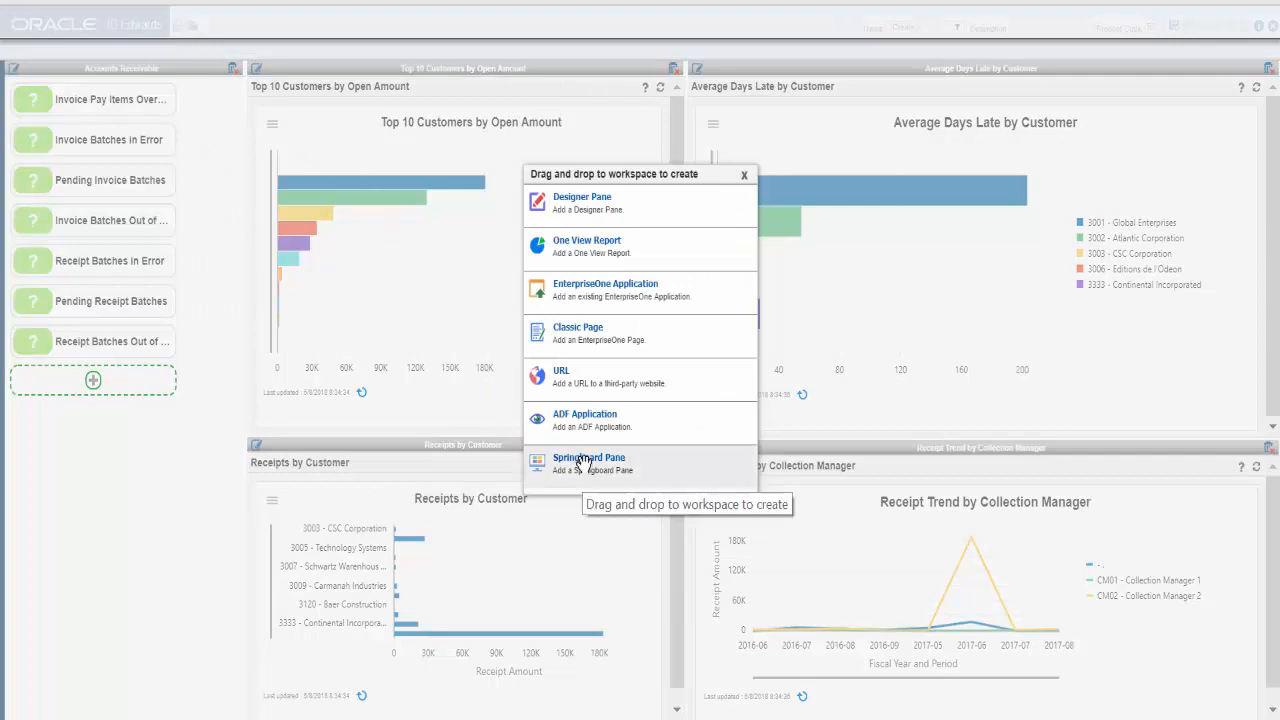
drag(588, 462, 1152, 300)
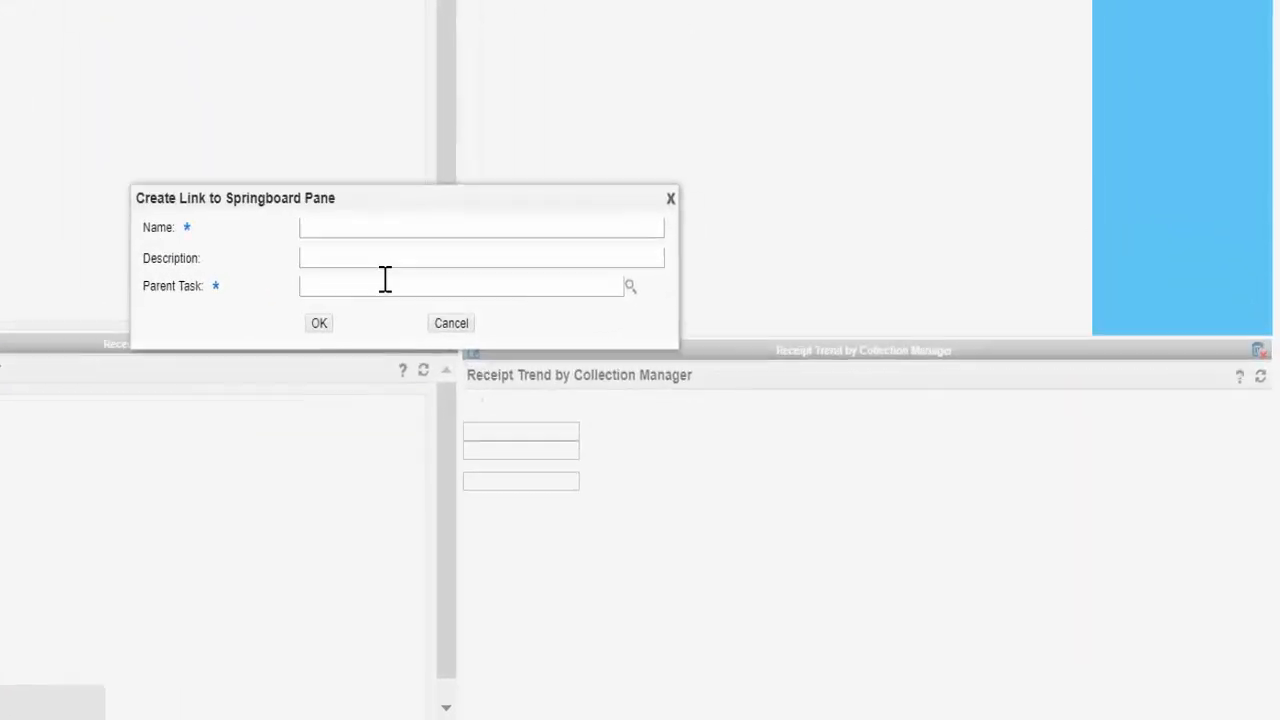
click(379, 228)
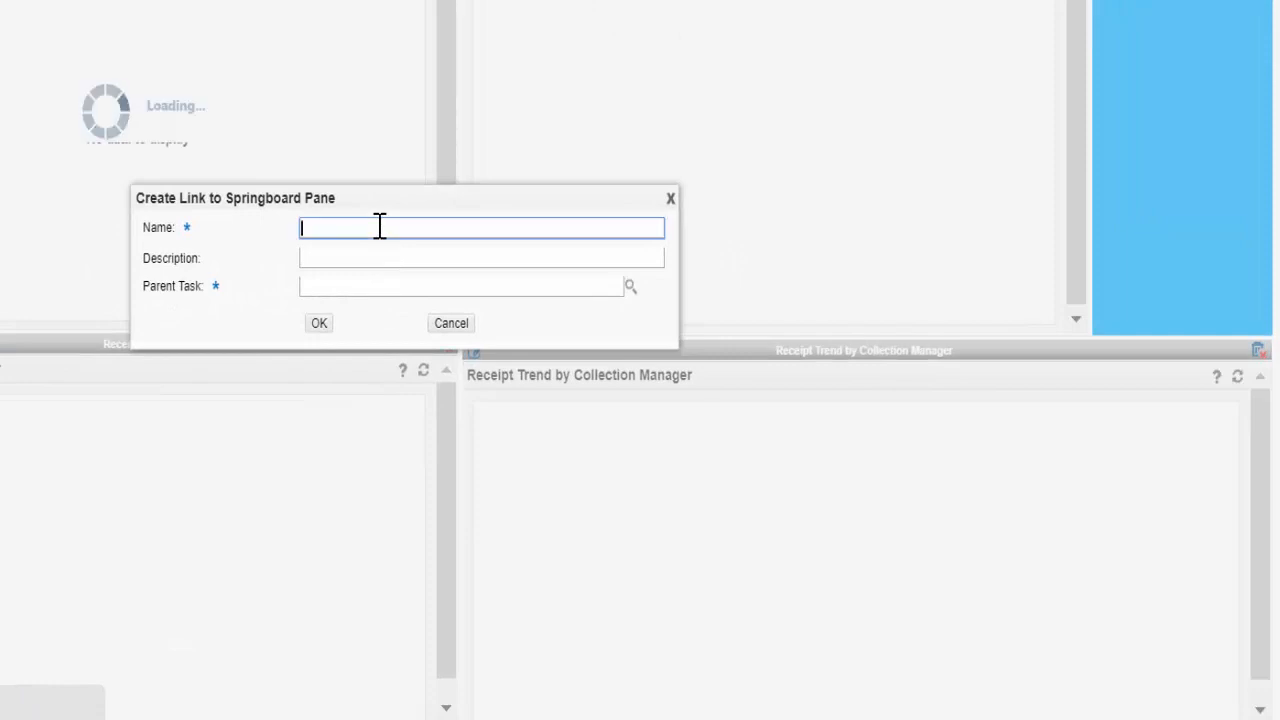
text(Acco)
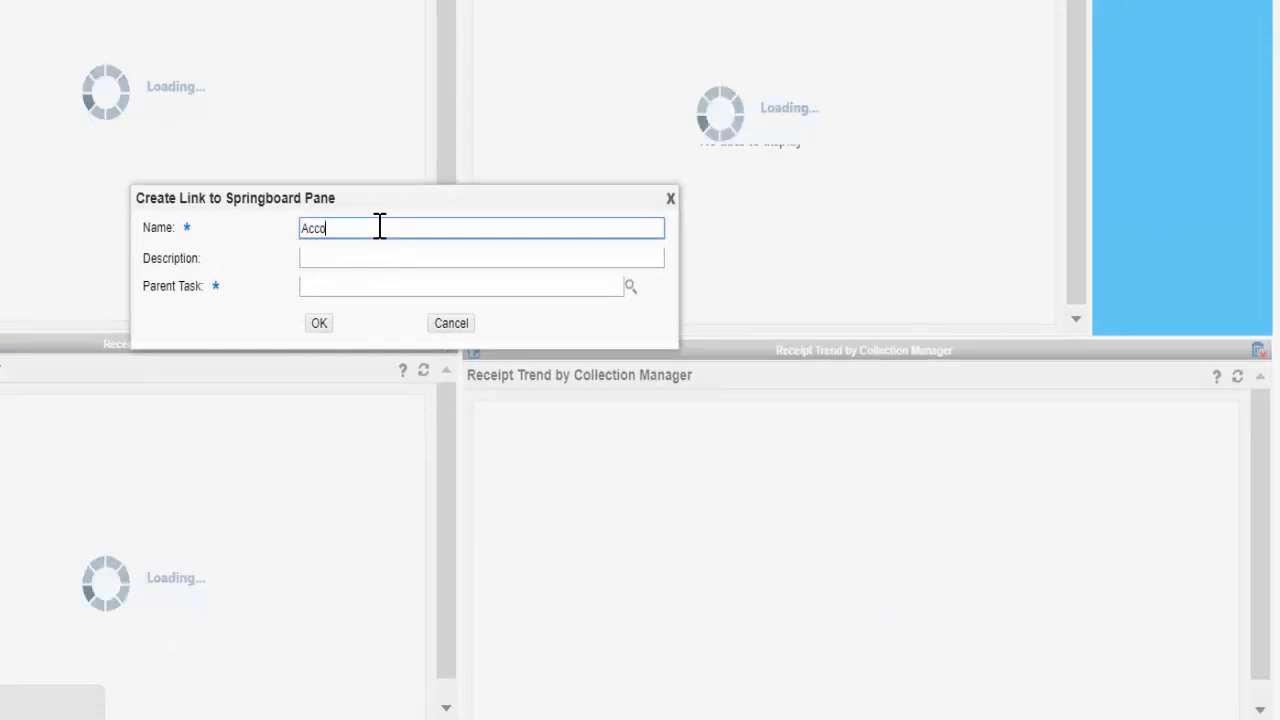
text(unts Receivable Manager)
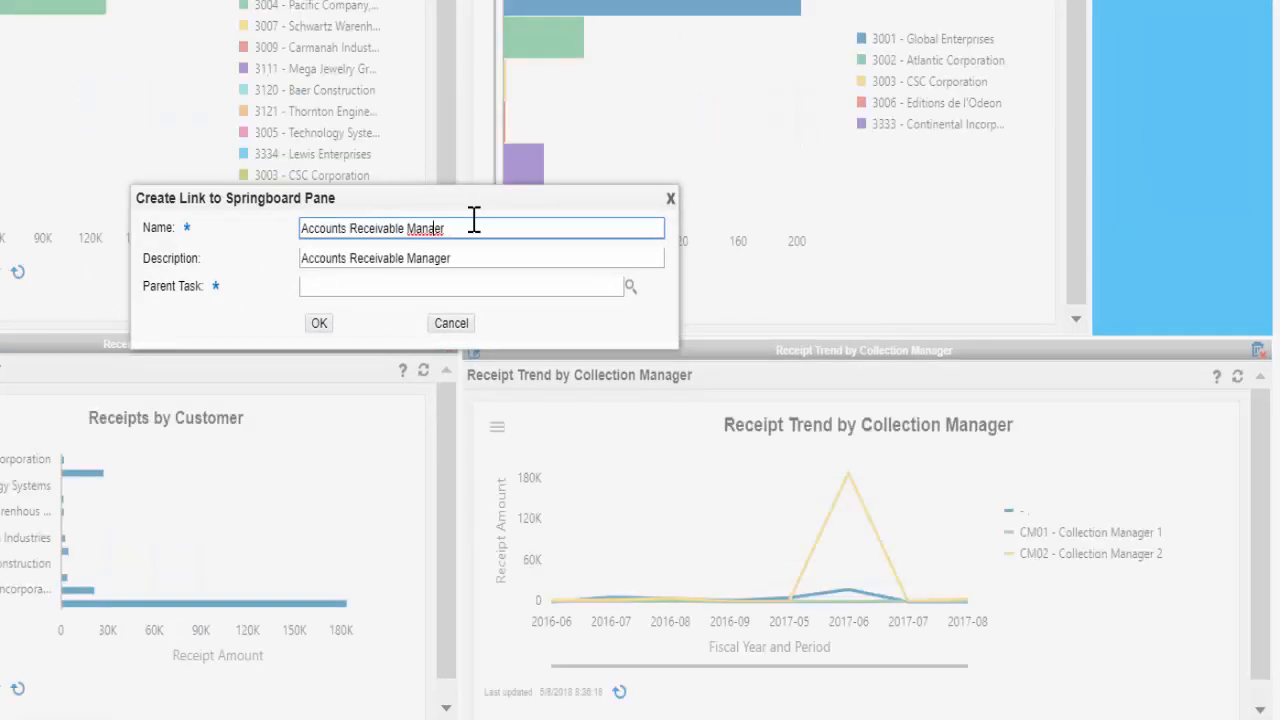
click(388, 289)
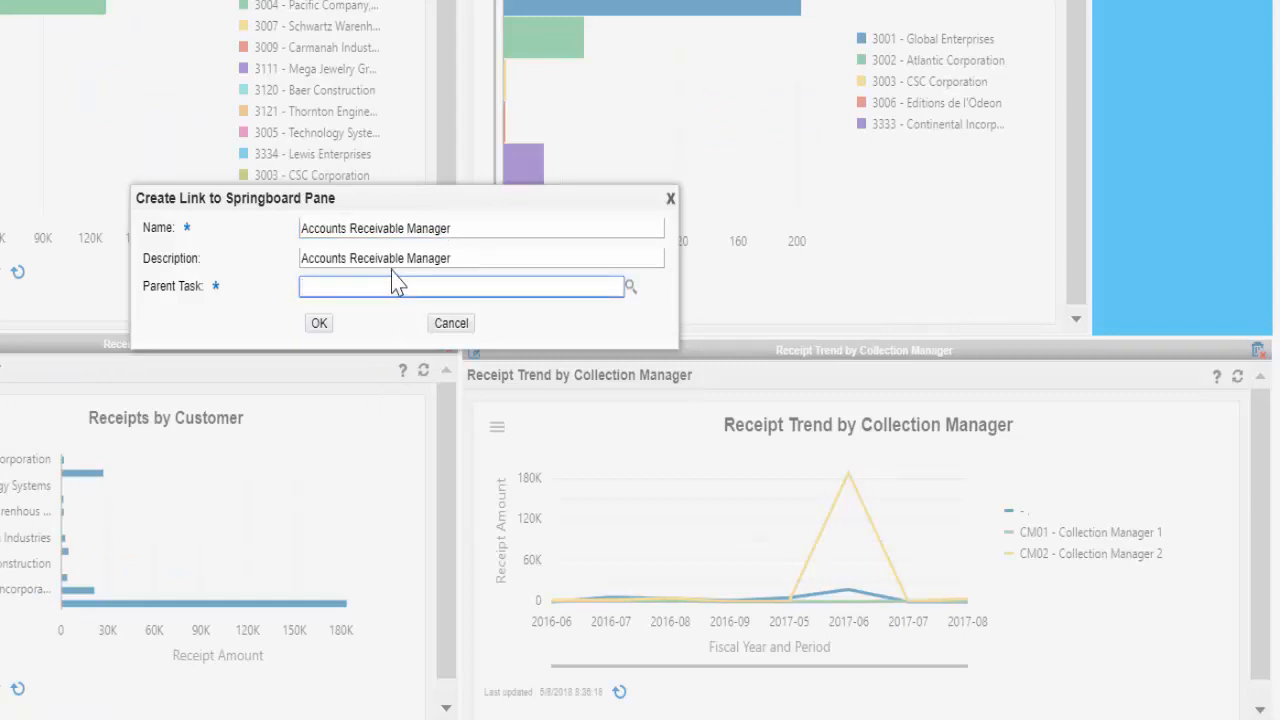
text(G03B703)
click(319, 326)
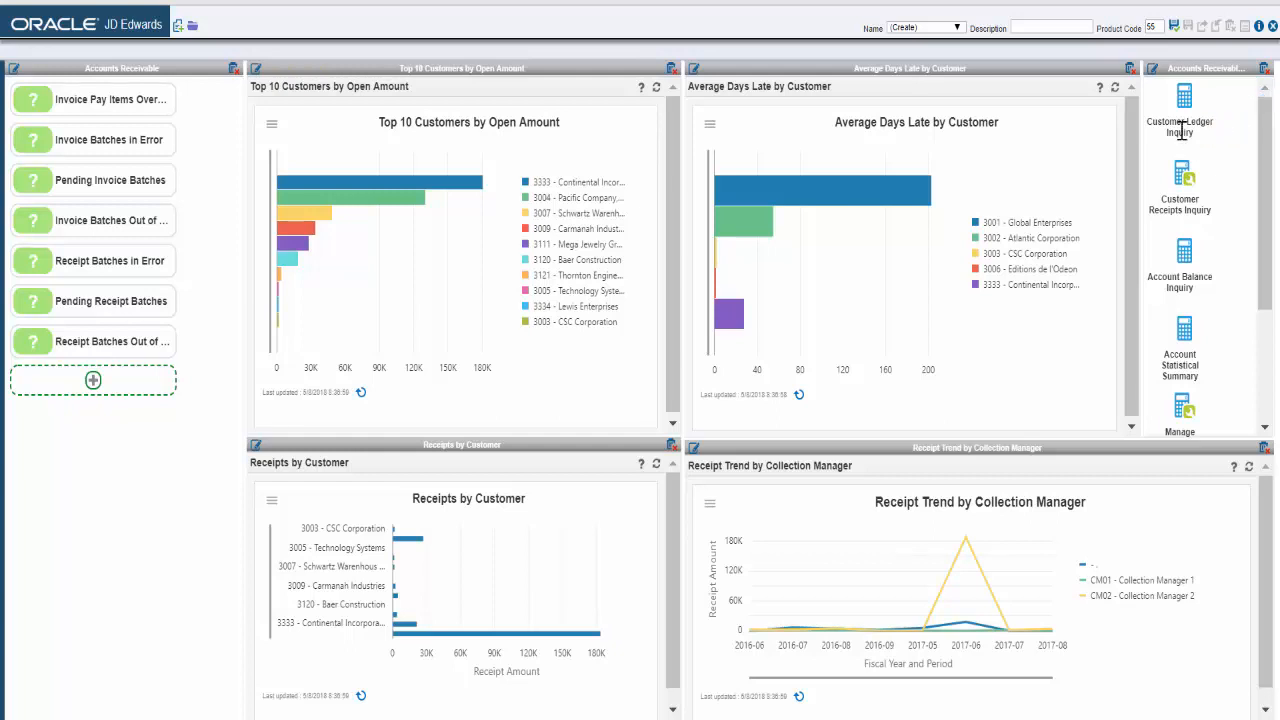
click(1187, 118)
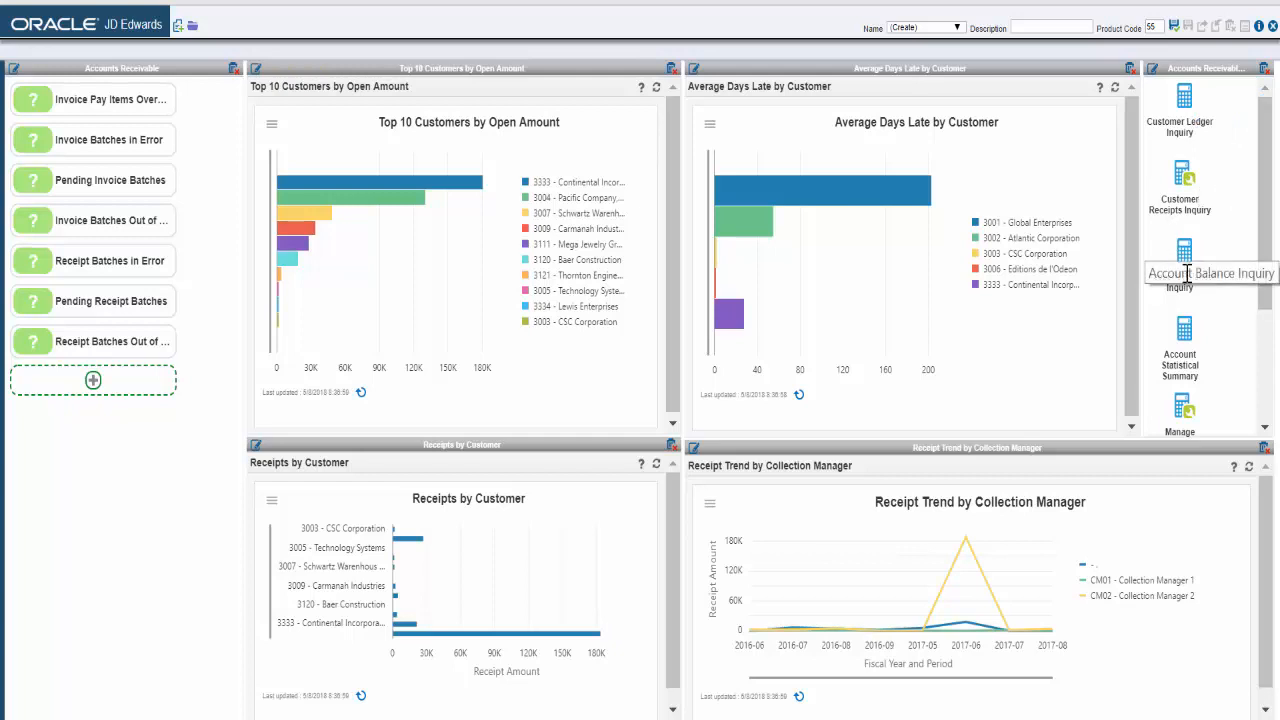
scroll(1187, 273, down, 1)
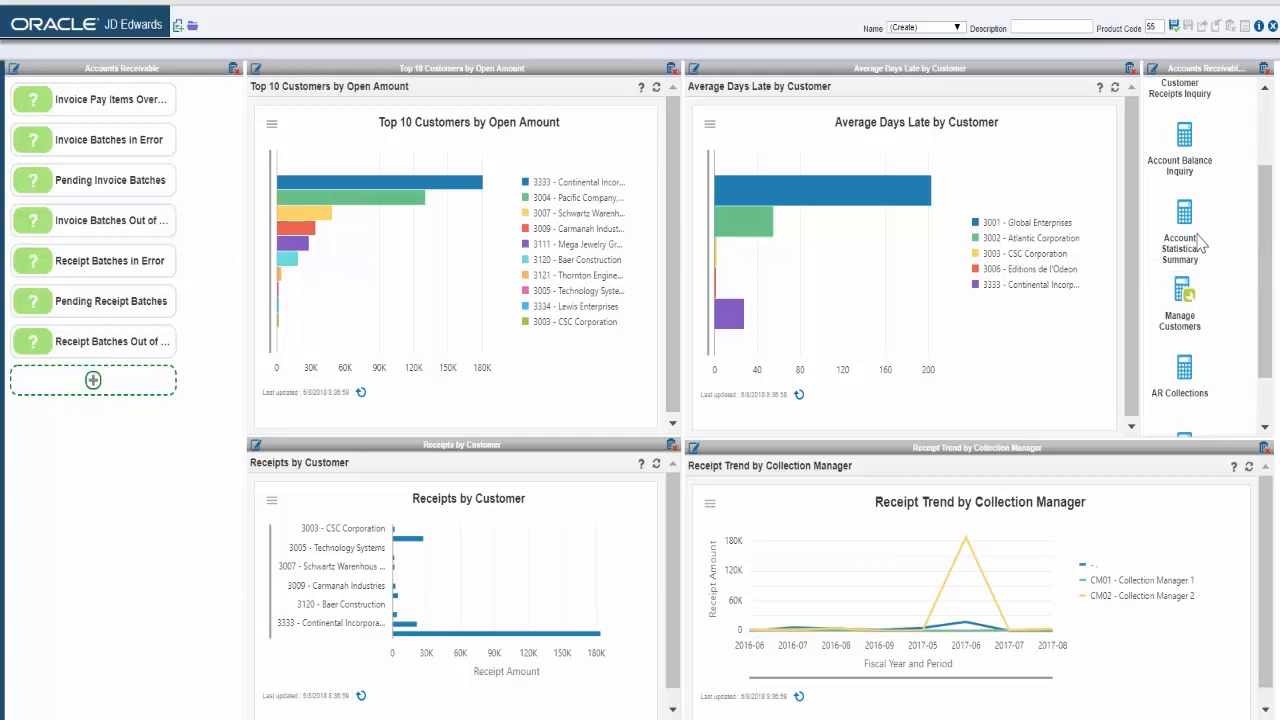
scroll(1190, 245, down, 1)
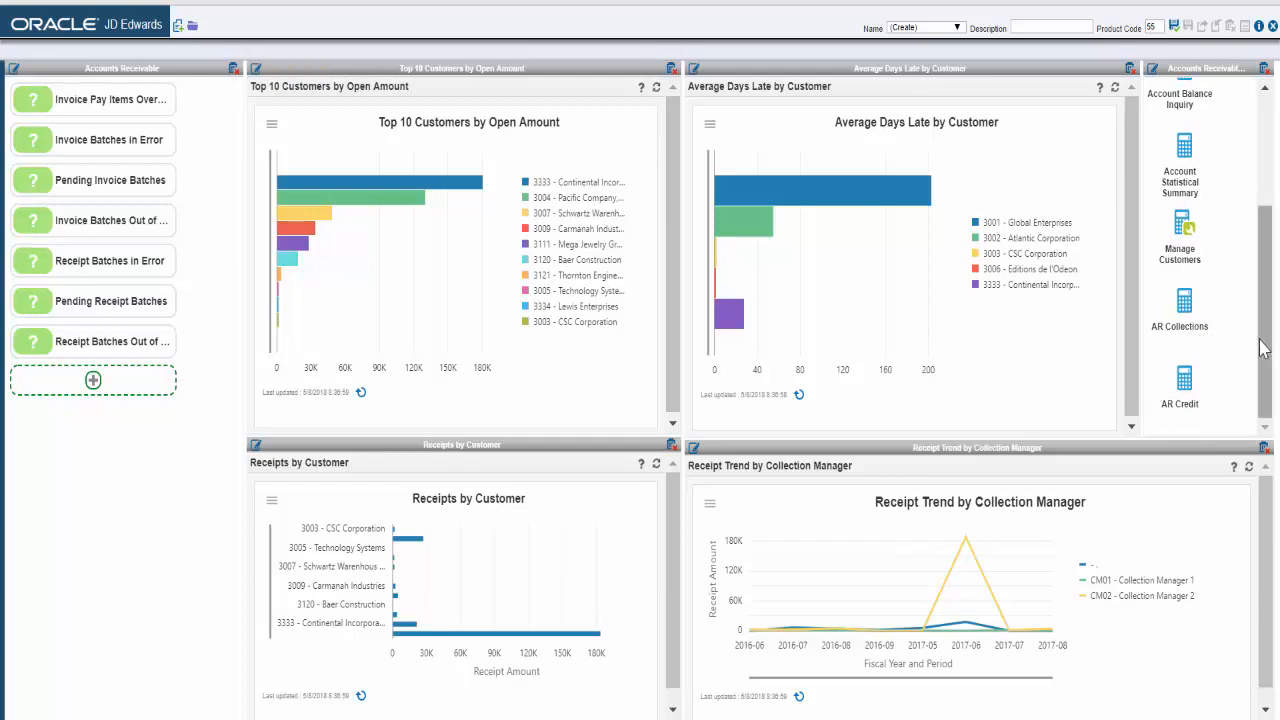
drag(1266, 349, 1268, 195)
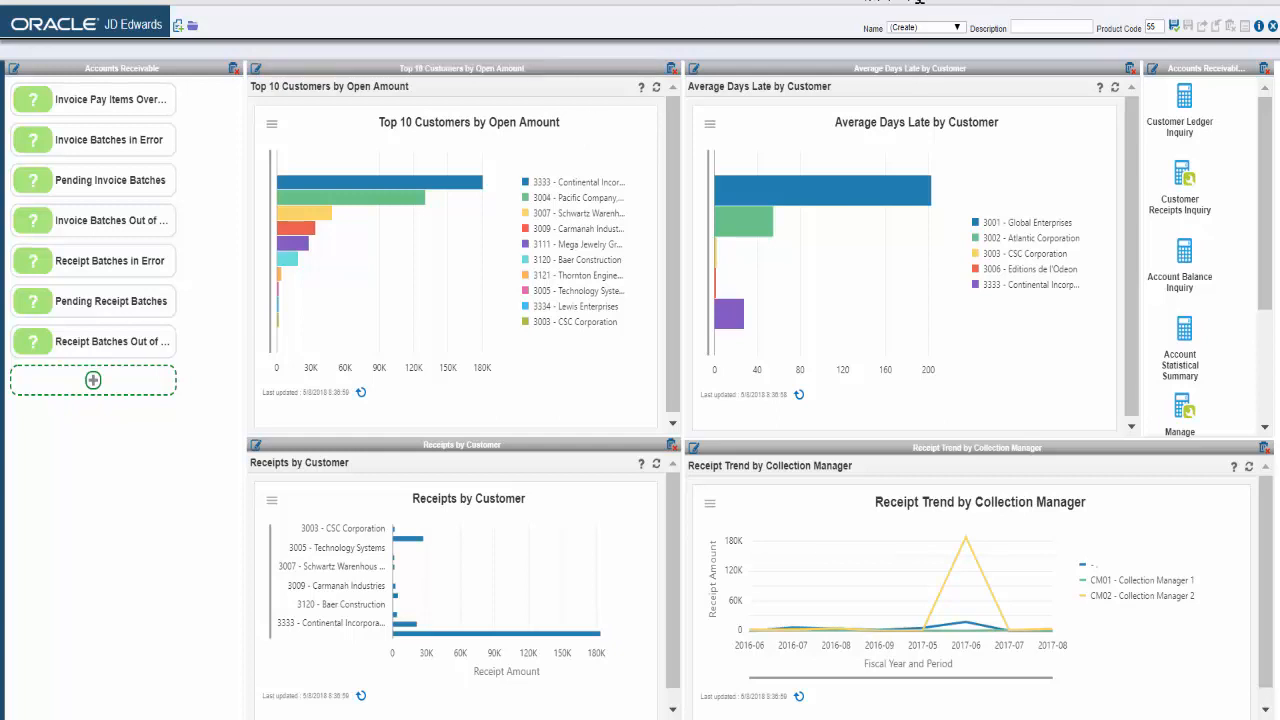
Save the composed page under the name Accounts Receivable Manager
click(1175, 25)
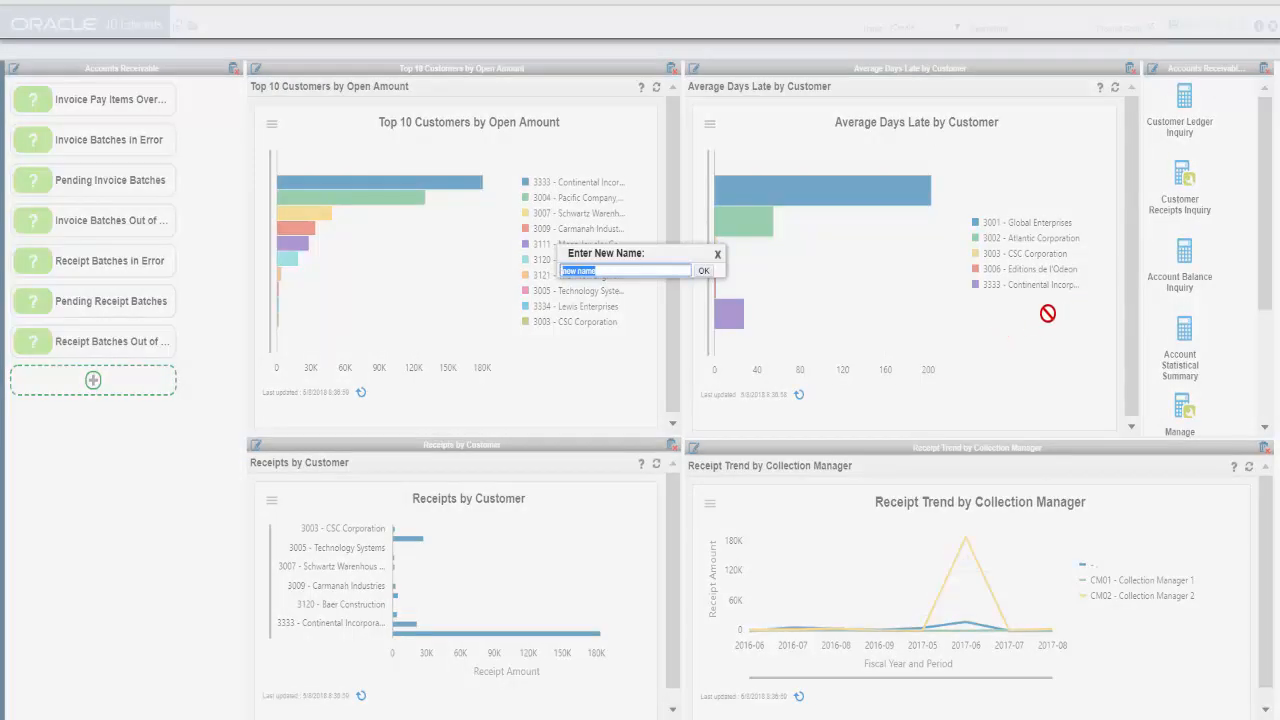
text(Accounts Receivable Manager)
click(707, 274)
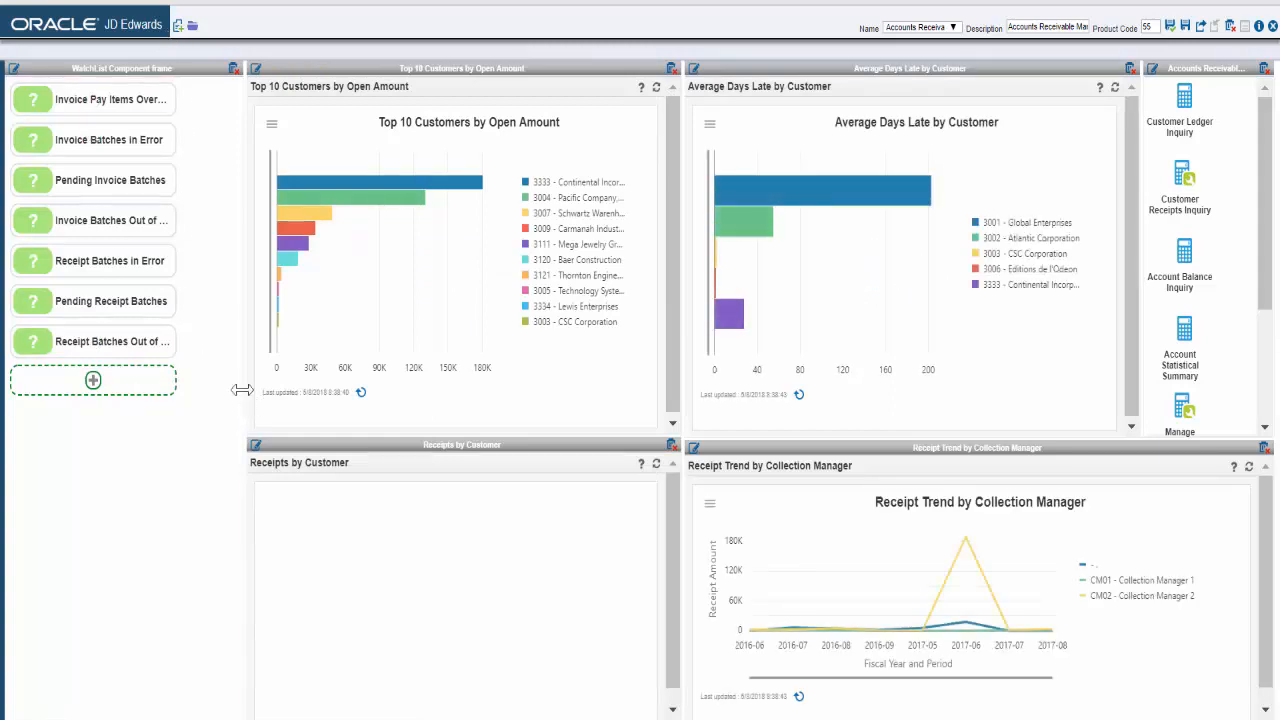
Narrow the watchlist pane to fit its alerts and close the page designer
drag(247, 400, 203, 393)
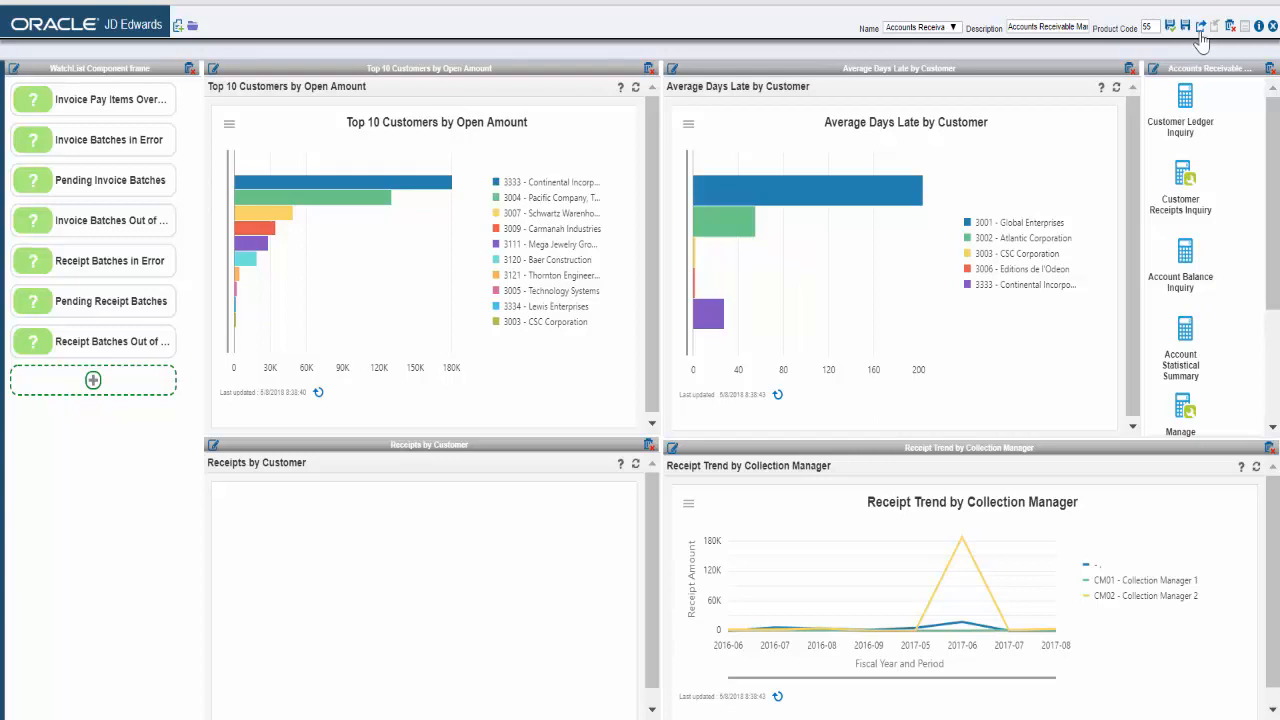
click(1272, 27)
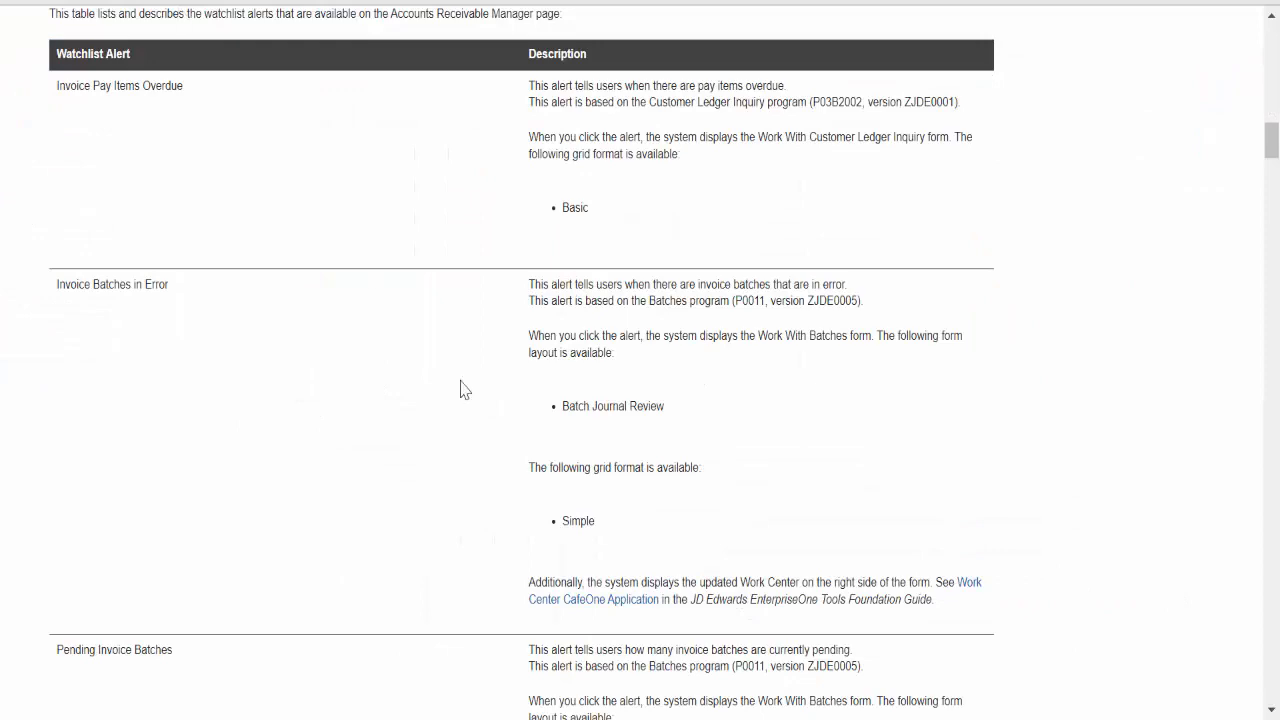
Look over the watchlist alerts table in the UX One Roles guide, and view the finished Accounts Receivable Manager page with the page tabs collapsed
scroll(481, 330, up, 10)
scroll(632, 374, down, 3)
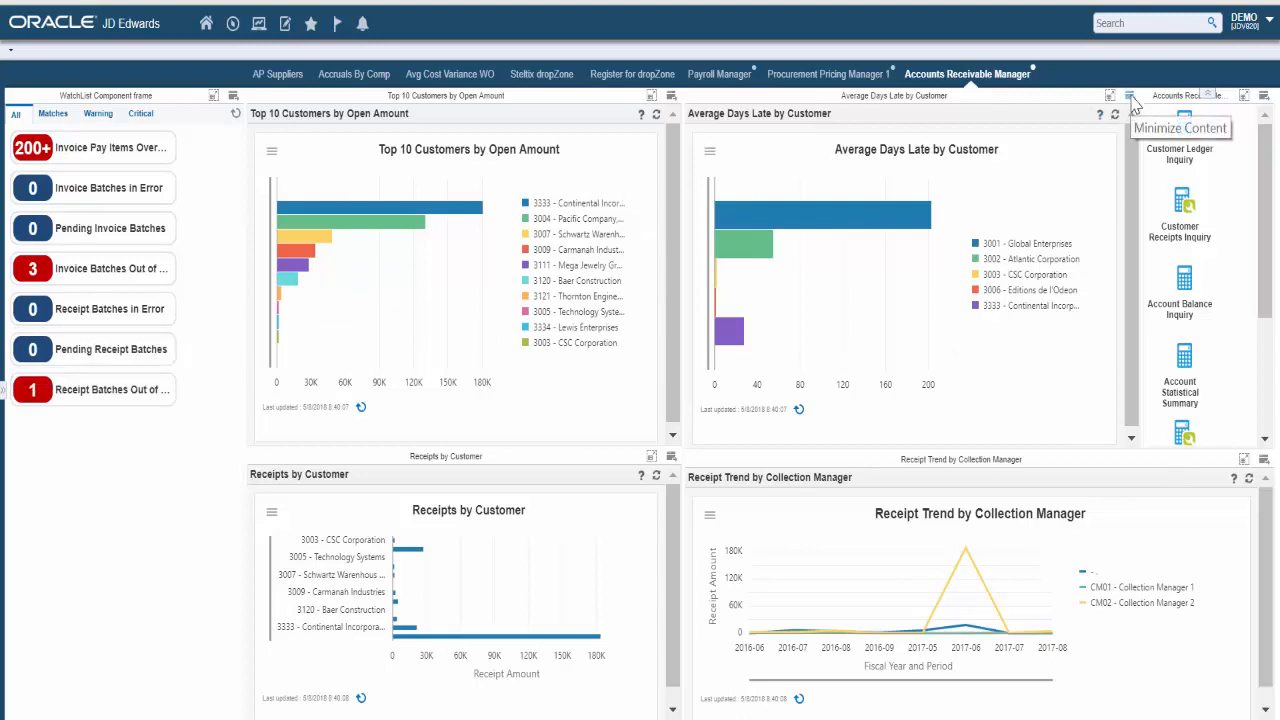
click(1262, 463)
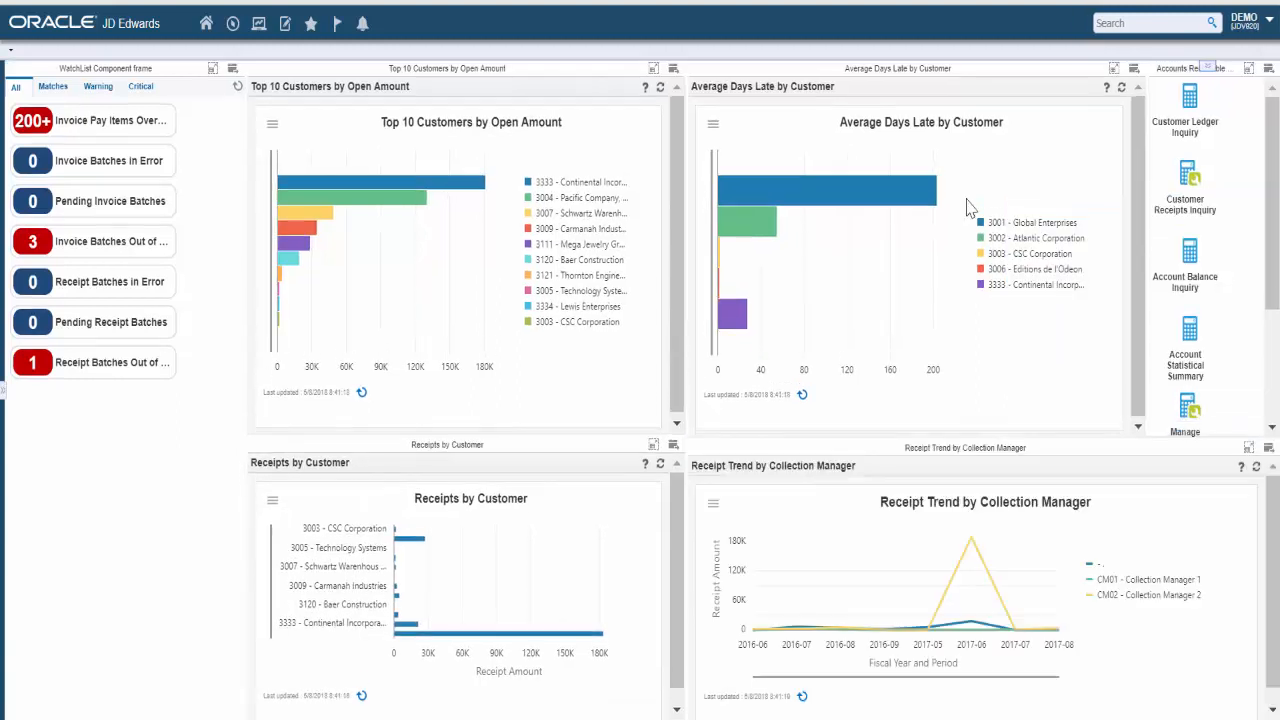